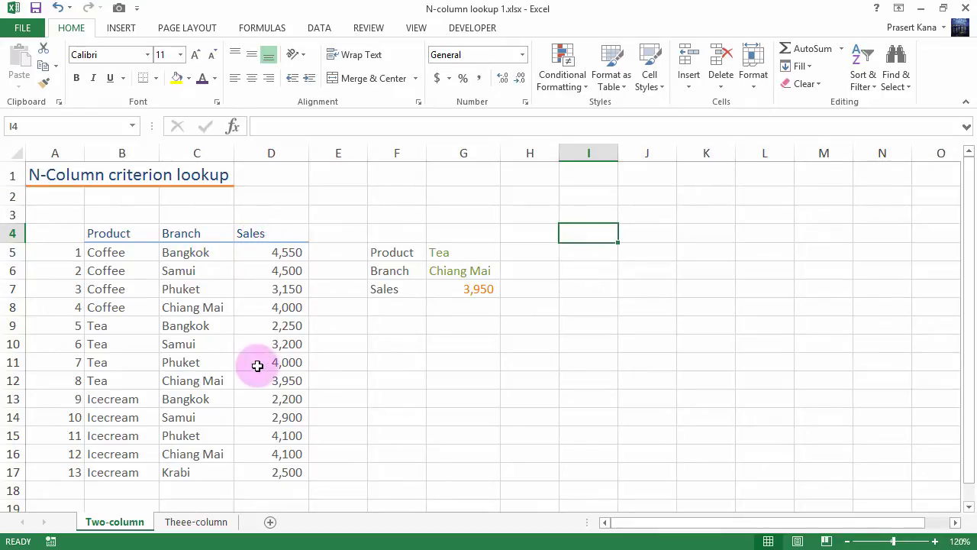
Verify the Tea / Chiang Mai lookup against row 12 and re-enter G7 as an array formula
click(457, 253)
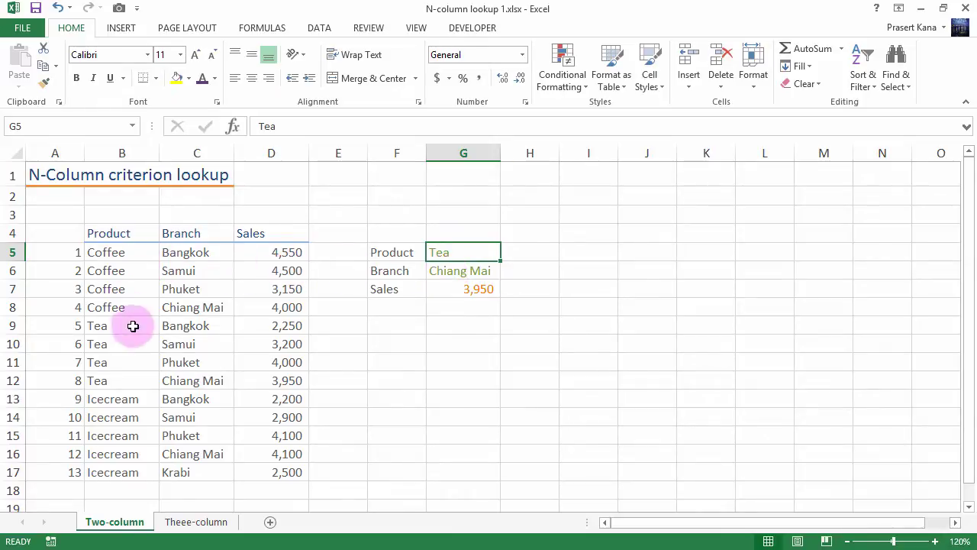
click(433, 272)
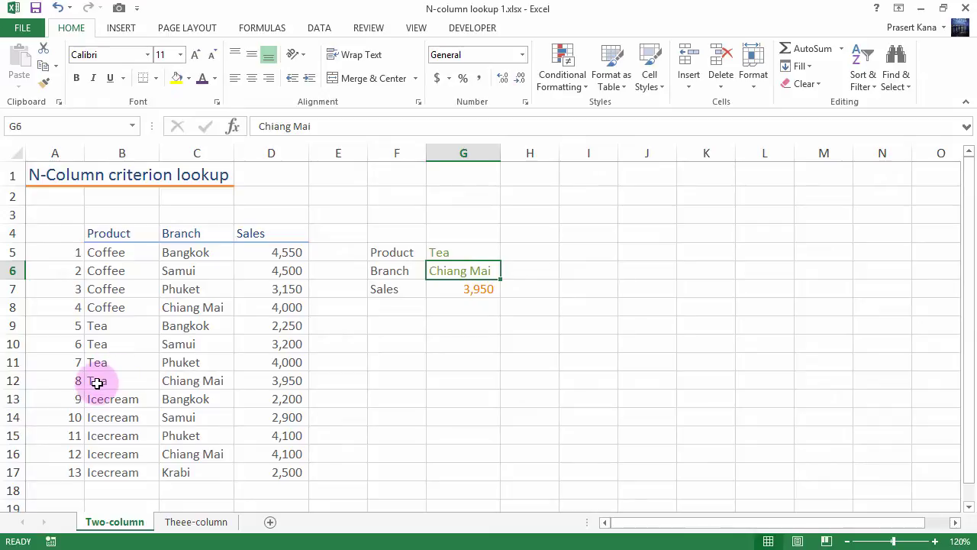
drag(97, 380, 193, 382)
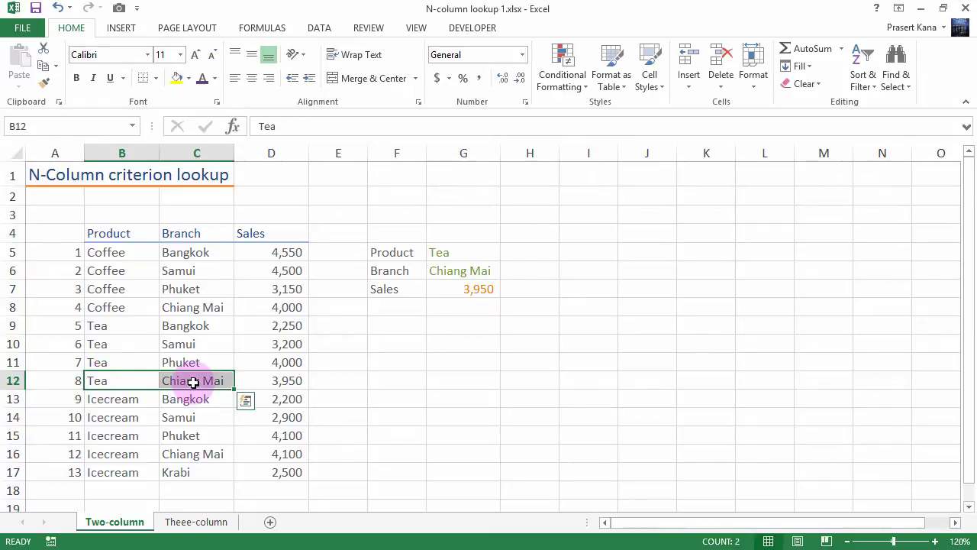
click(273, 381)
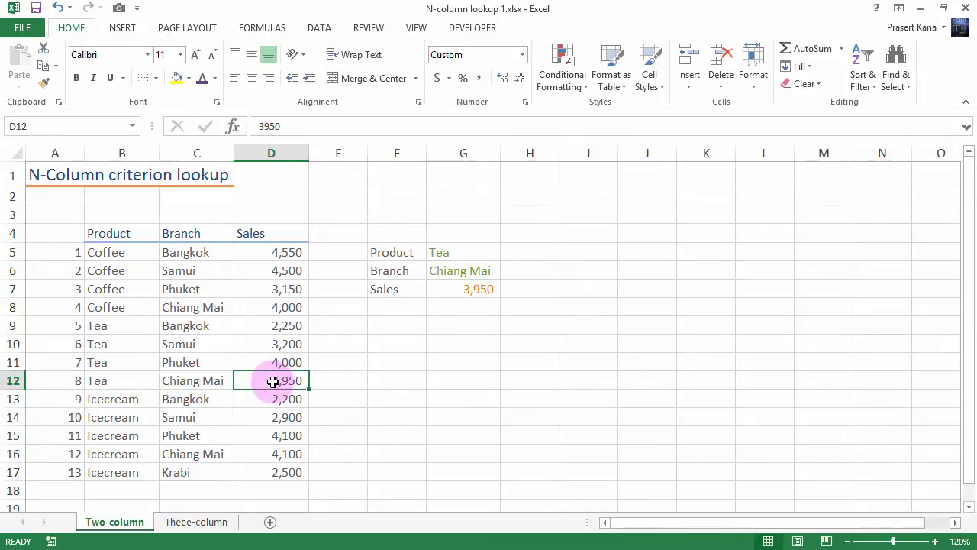
click(457, 289)
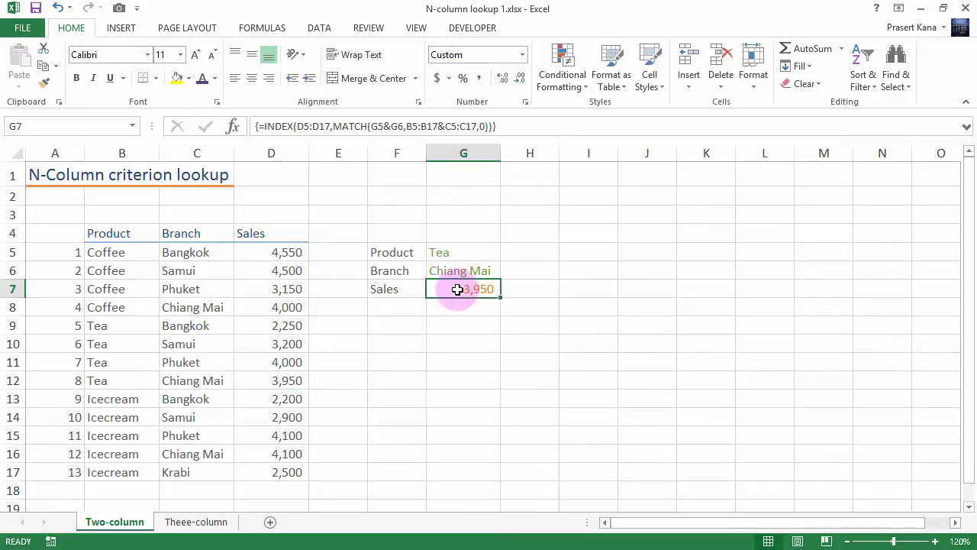
double_click(457, 290)
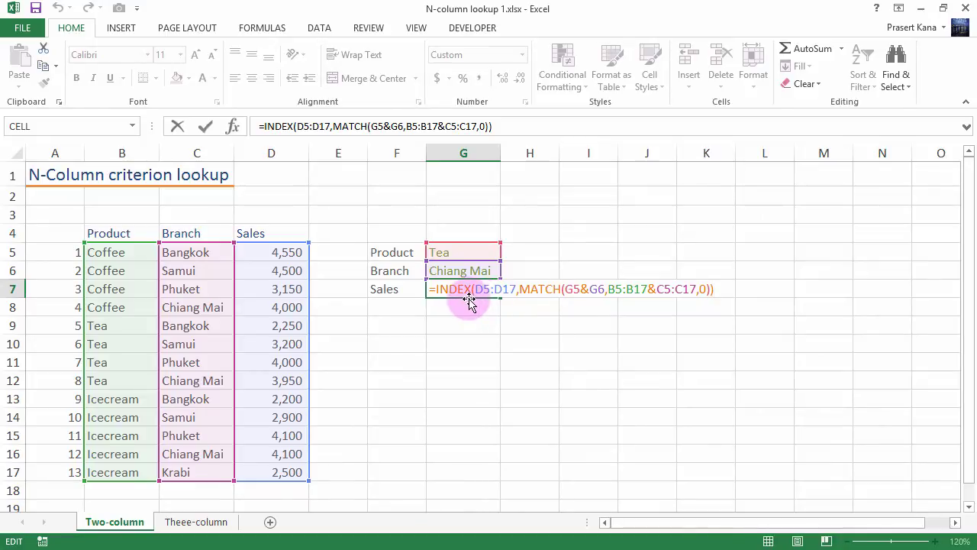
key(ctrl+shift+Return)
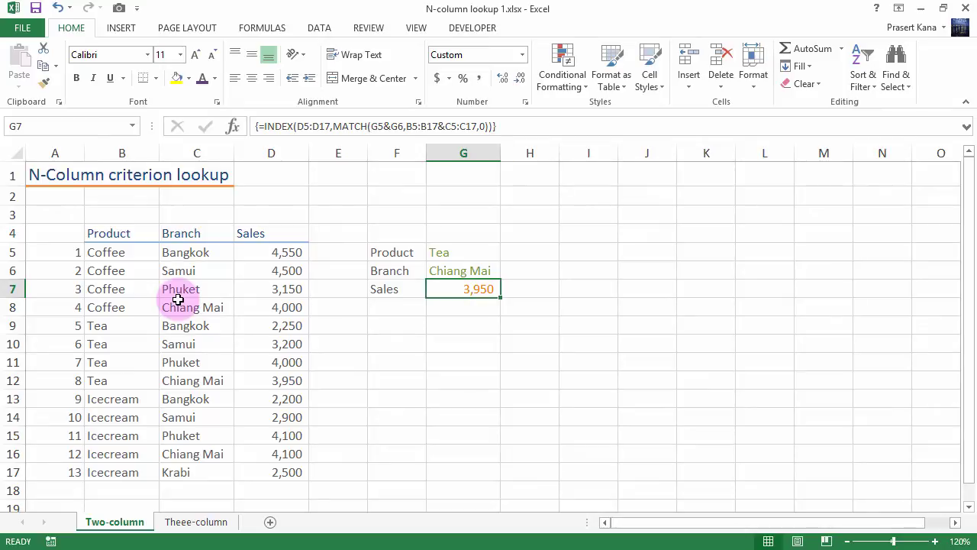
Add a new row 18 with Coffee, Tak and sales of 1999
click(125, 487)
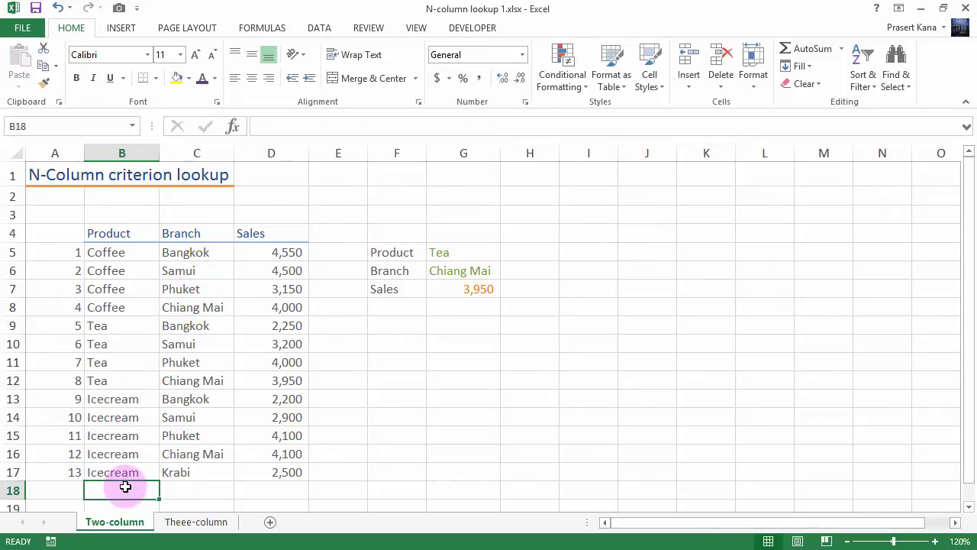
text(Co)
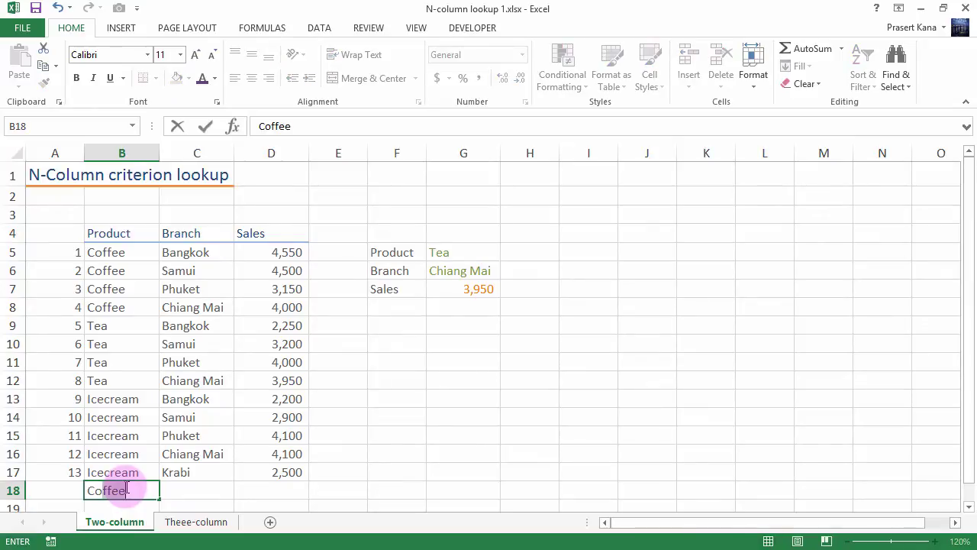
text(ffee)
key(Tab)
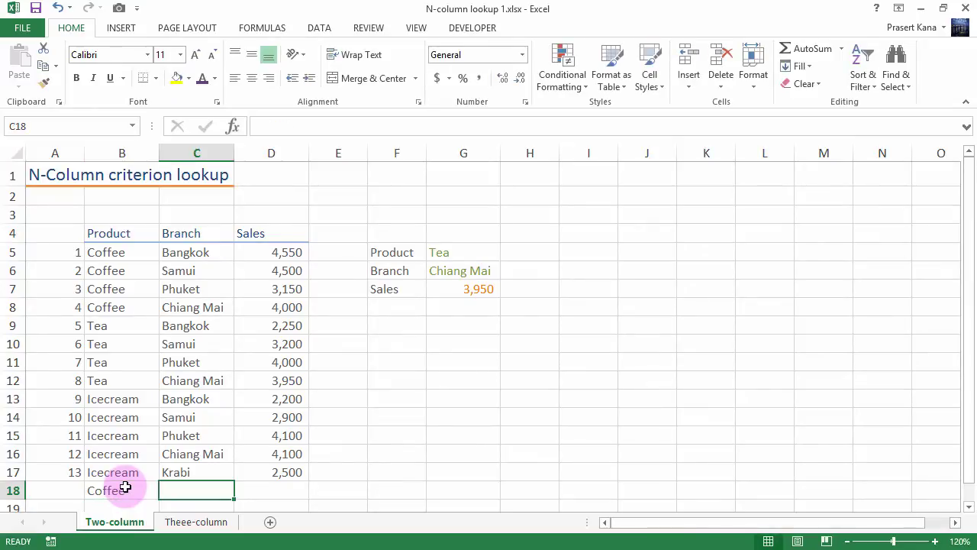
text(T)
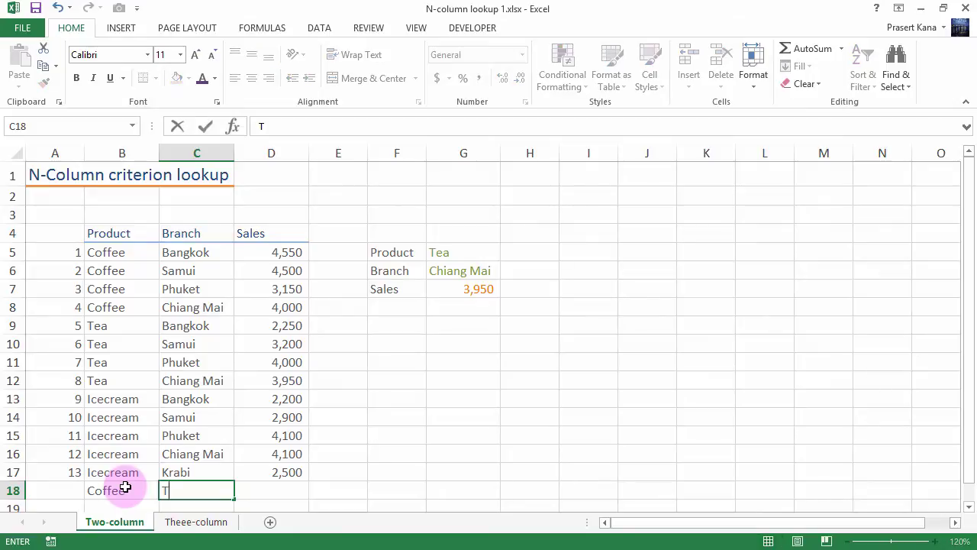
text(ak)
key(Tab)
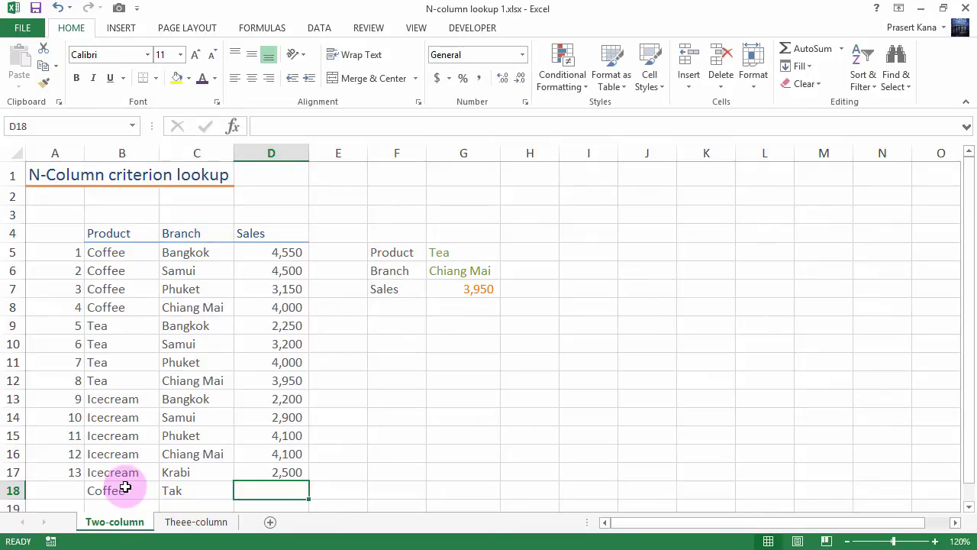
text(1999)
key(Return)
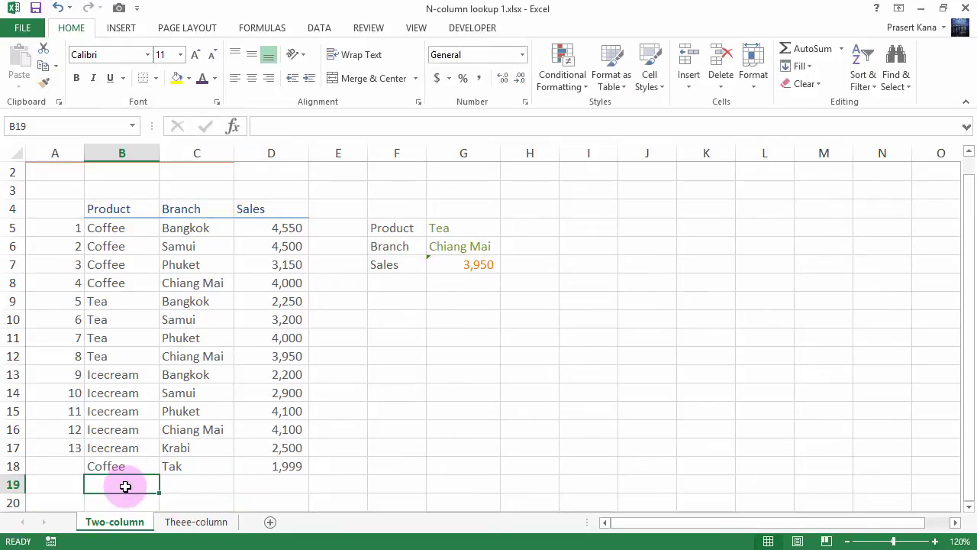
key(Up)
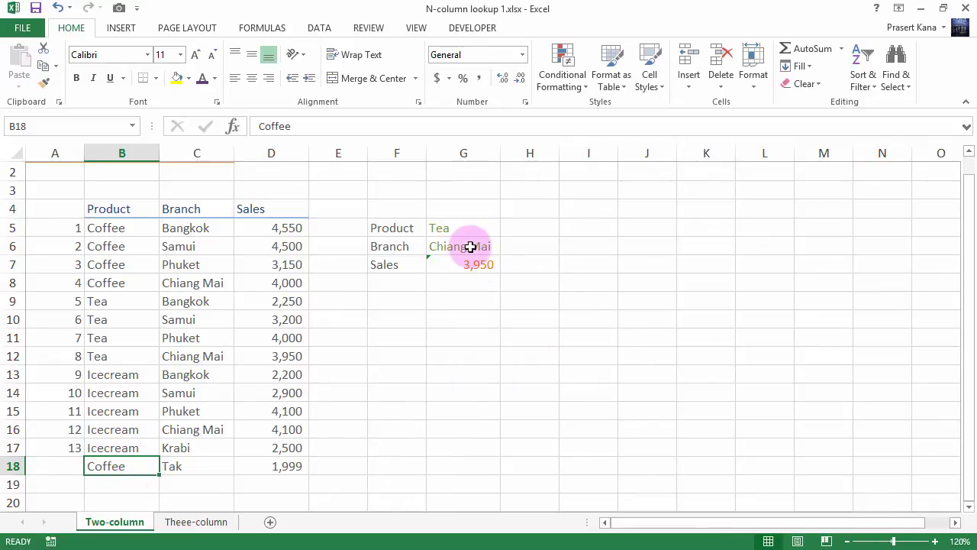
Change the lookup criteria to Coffee in G5 and Tak in G6
click(467, 227)
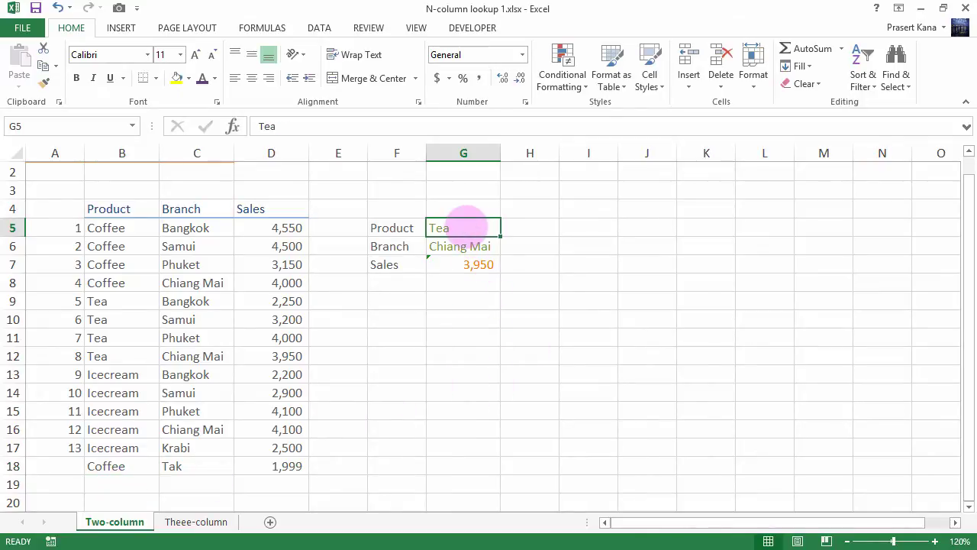
text(Coffee)
key(Return)
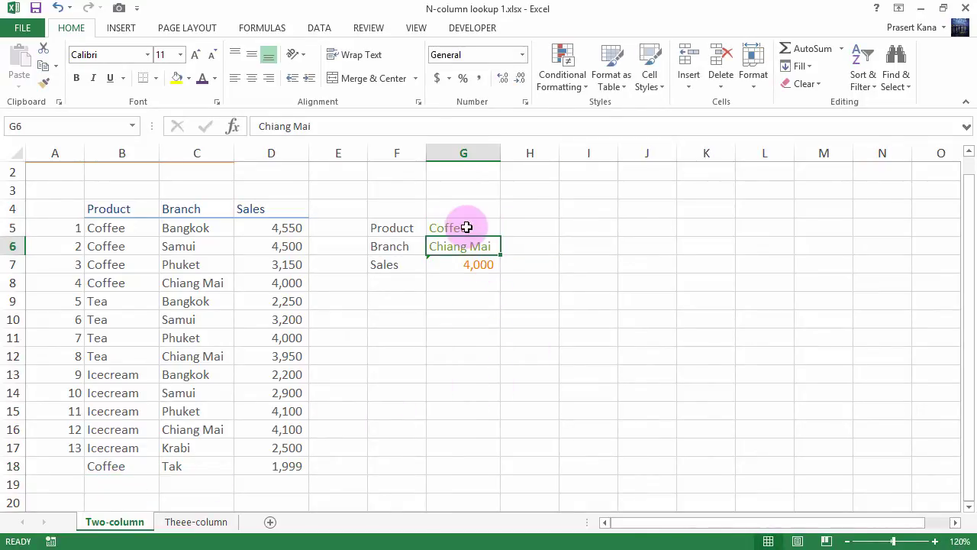
text(Tak)
key(Tab)
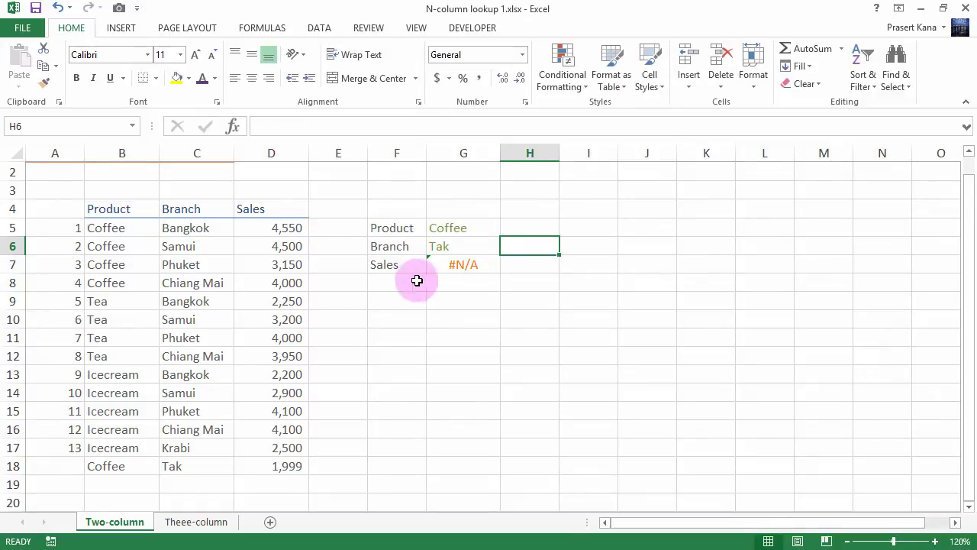
Change G7's D17, B17 and C17 range ends to row 18 and re-enter it as an array formula
click(460, 264)
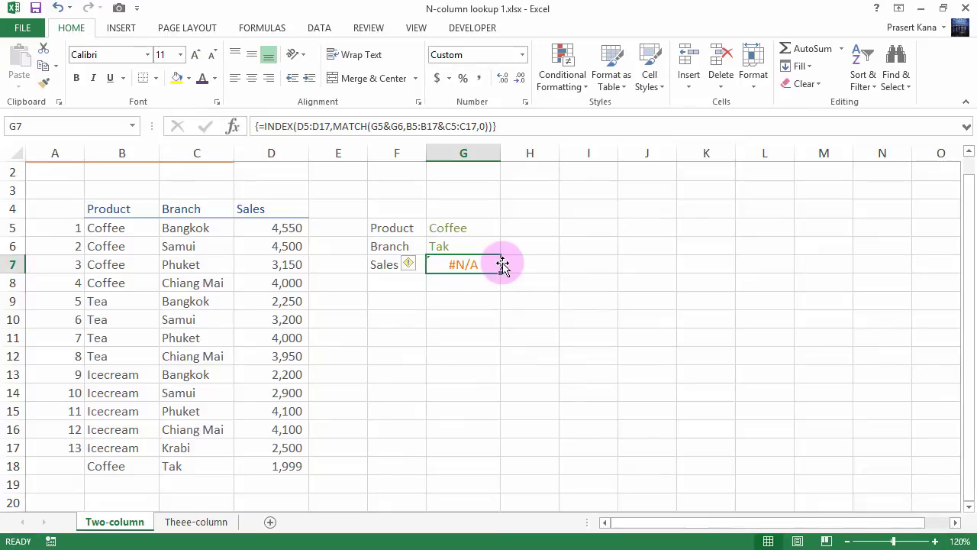
key(F2)
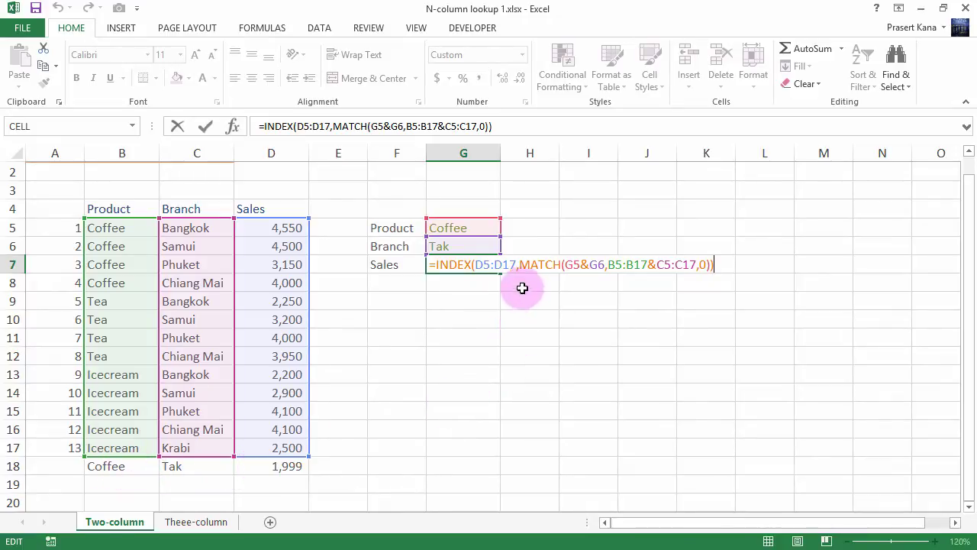
click(510, 268)
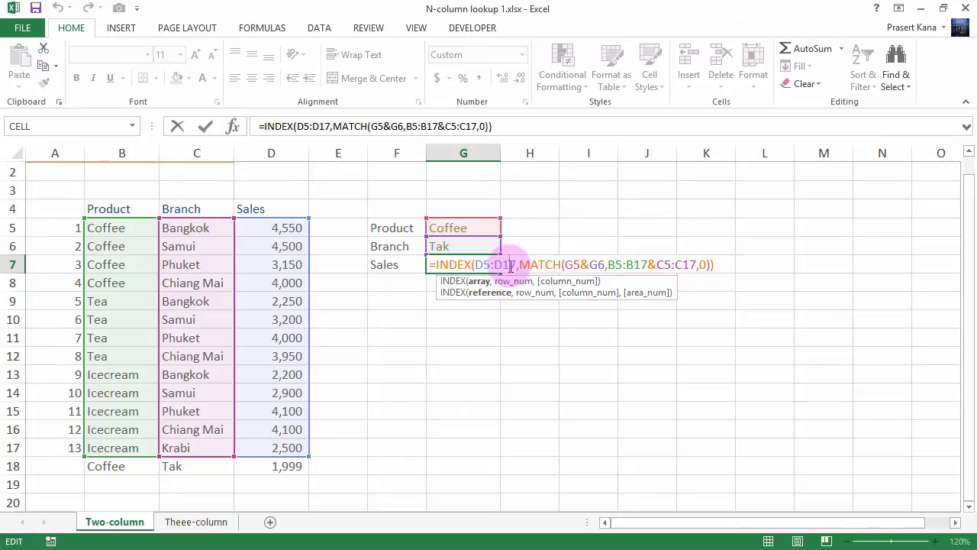
key(BackSpace)
text(8)
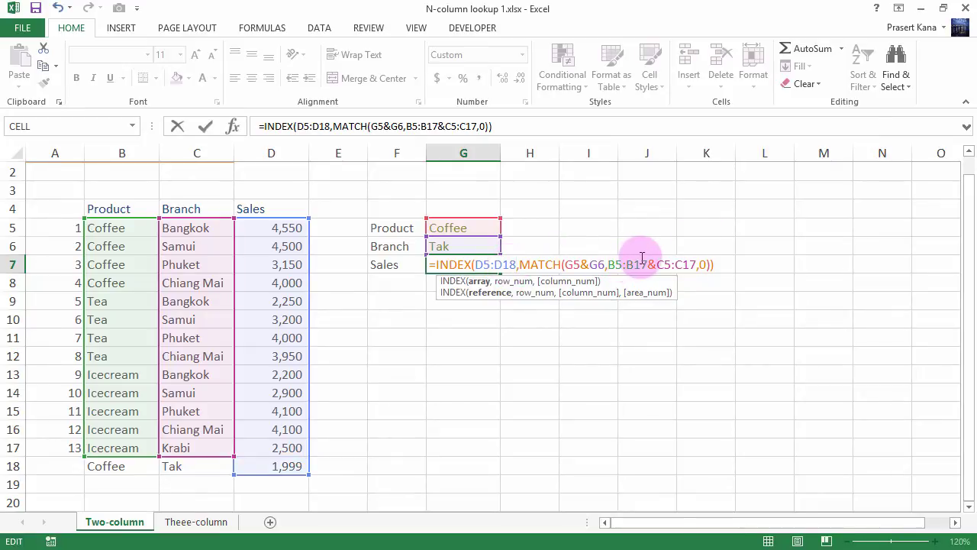
click(640, 263)
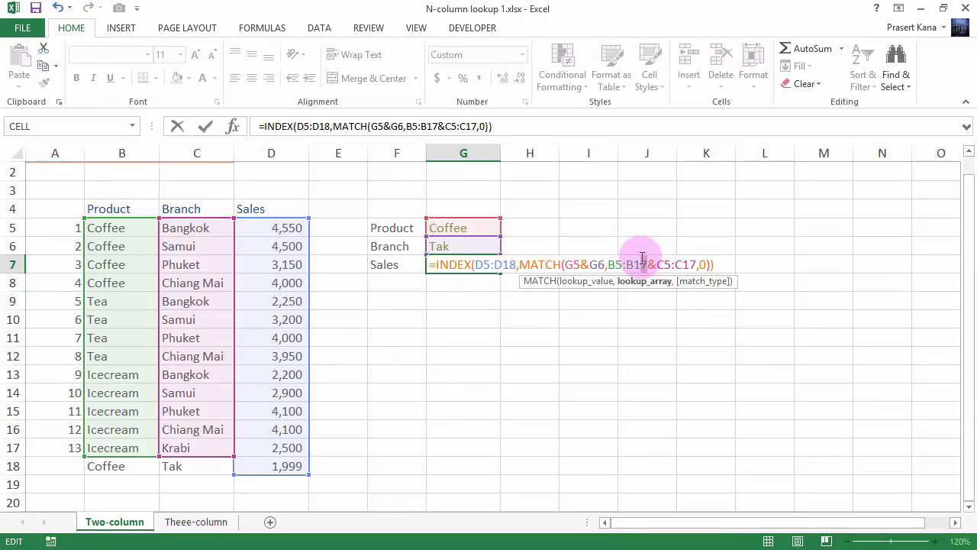
key(BackSpace)
text(8)
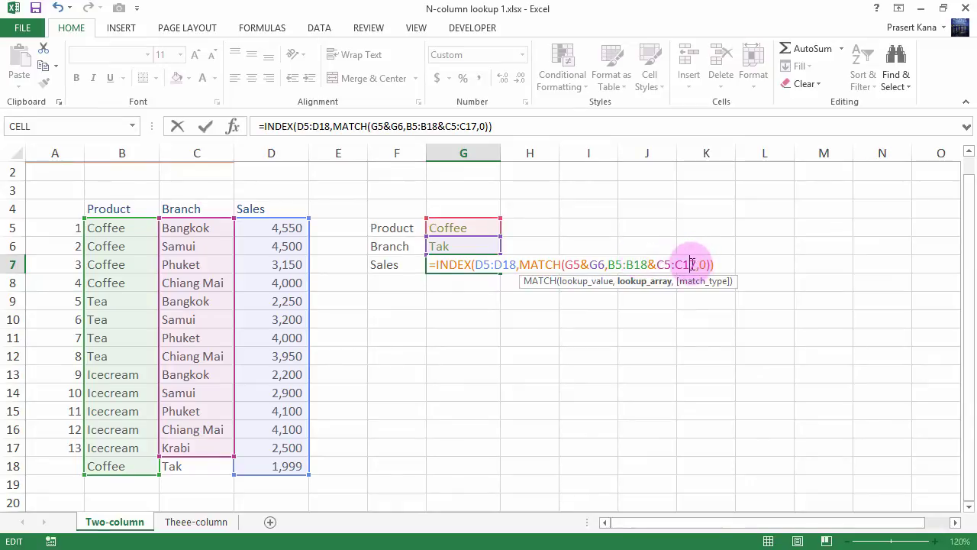
key(BackSpace)
text(8)
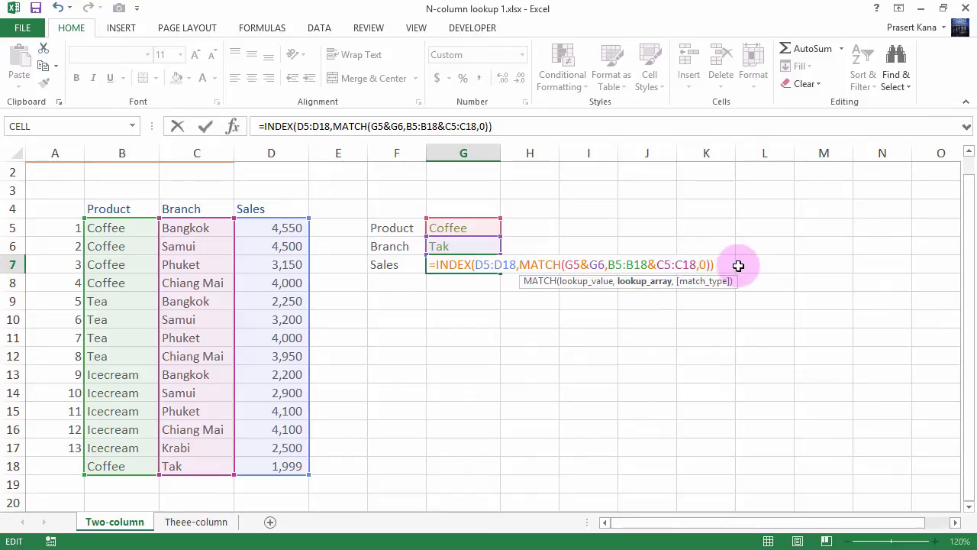
key(ctrl+shift+Return)
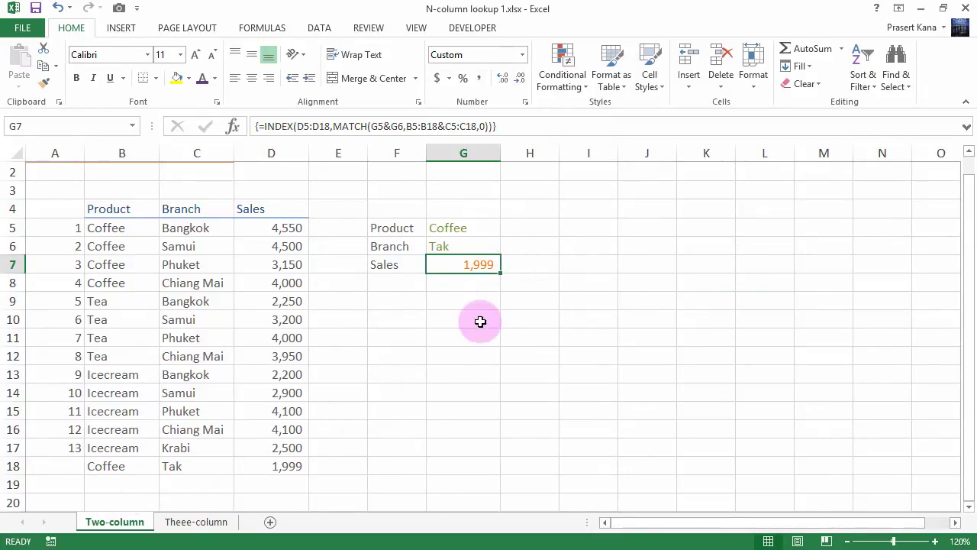
click(123, 212)
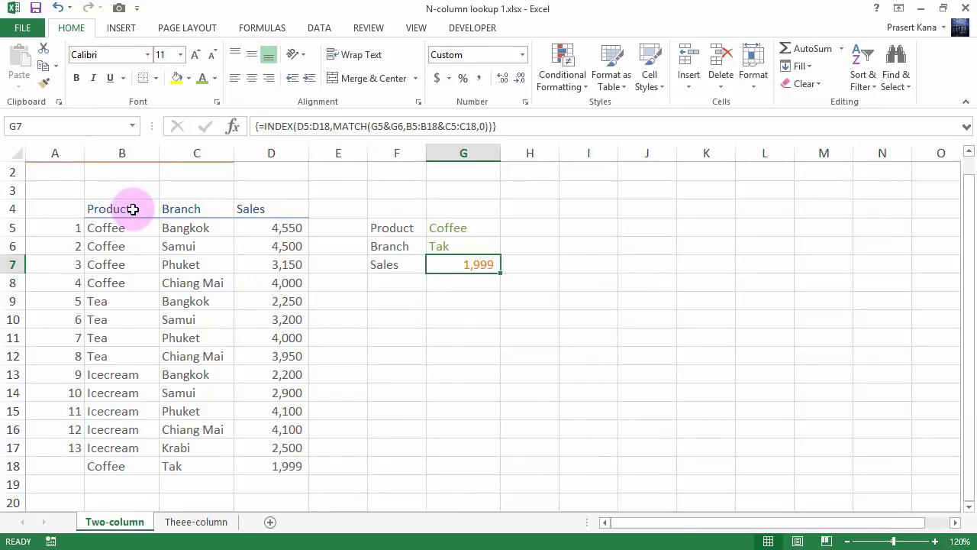
Copy the sales table B4:D18 and paste it at I4
drag(133, 210, 281, 465)
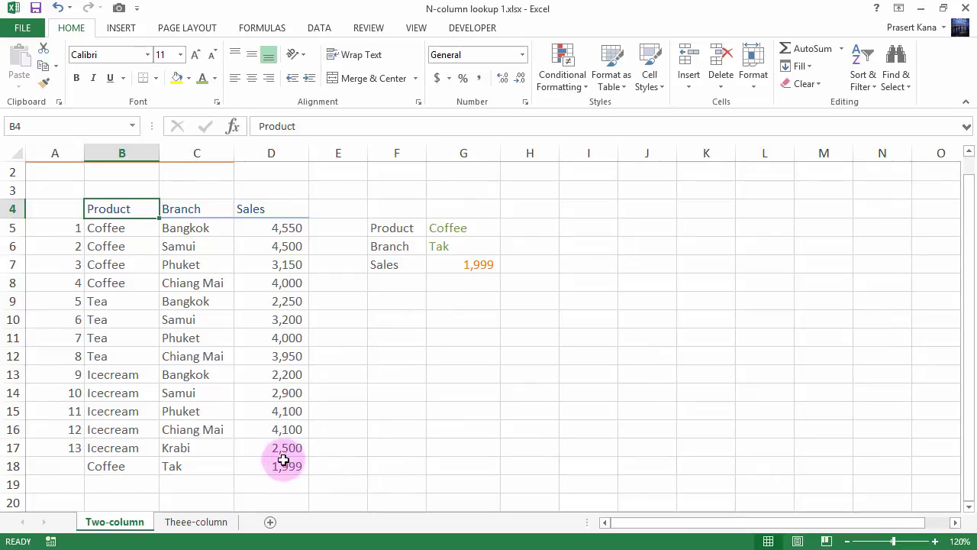
key(ctrl+c)
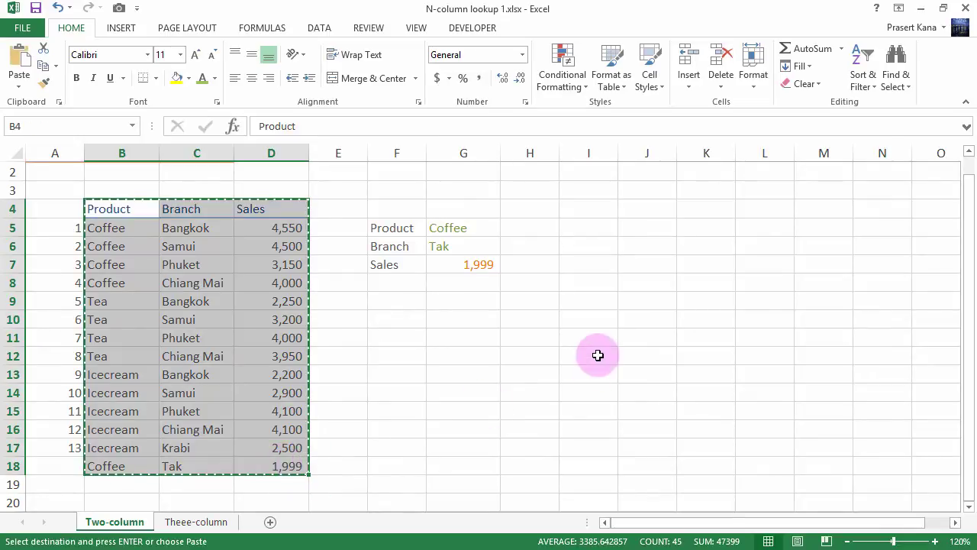
click(595, 210)
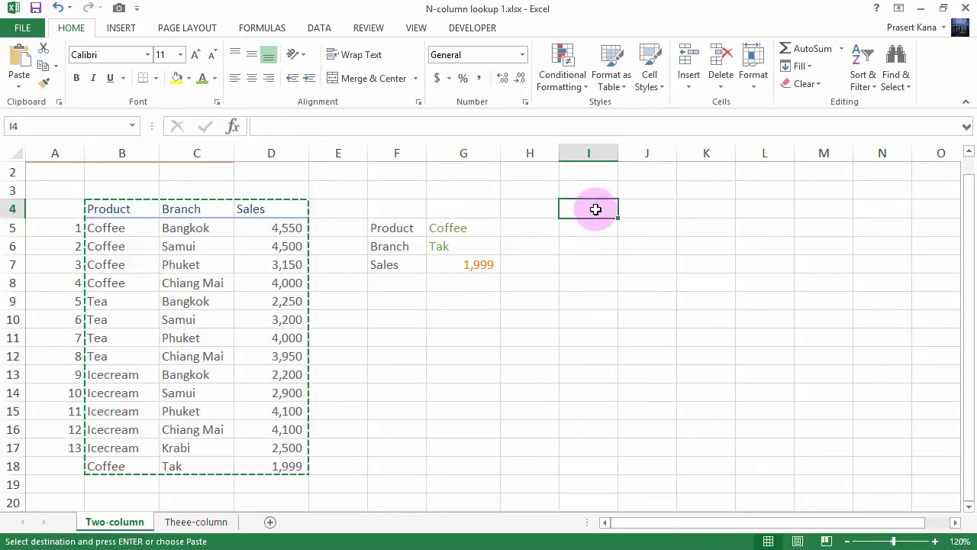
key(Return)
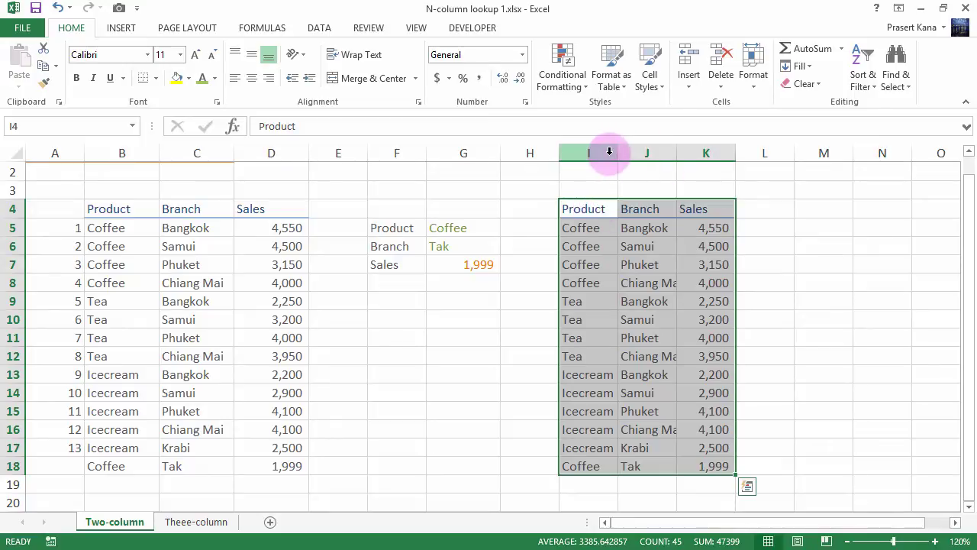
AutoFit columns I to K so the pasted entries fit
click(615, 153)
drag(616, 152, 751, 152)
click(650, 281)
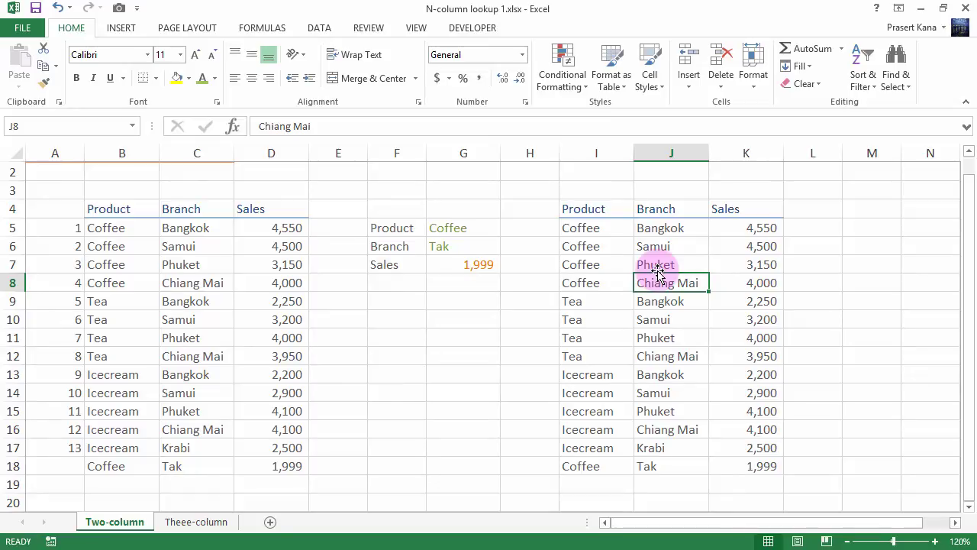
Insert a table from I4:K18 with headers
click(121, 31)
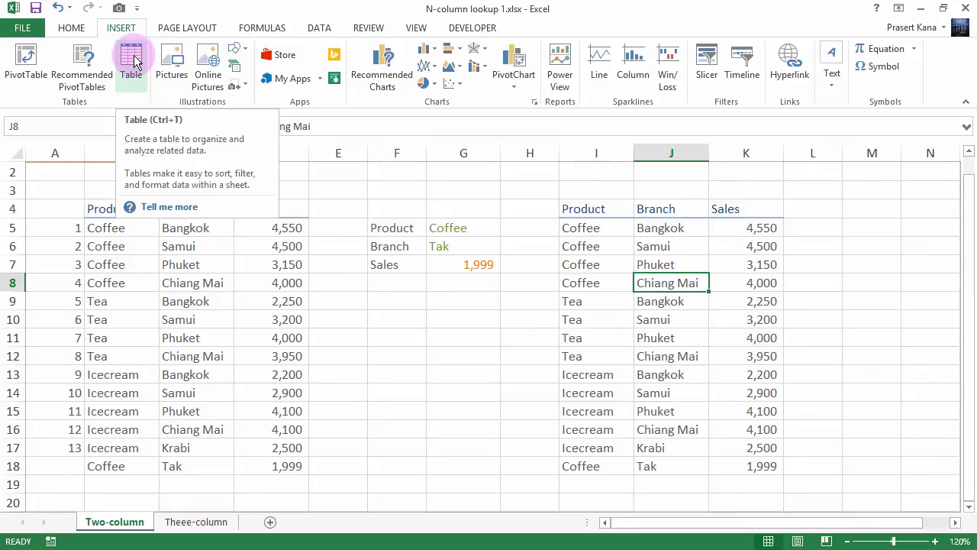
click(131, 61)
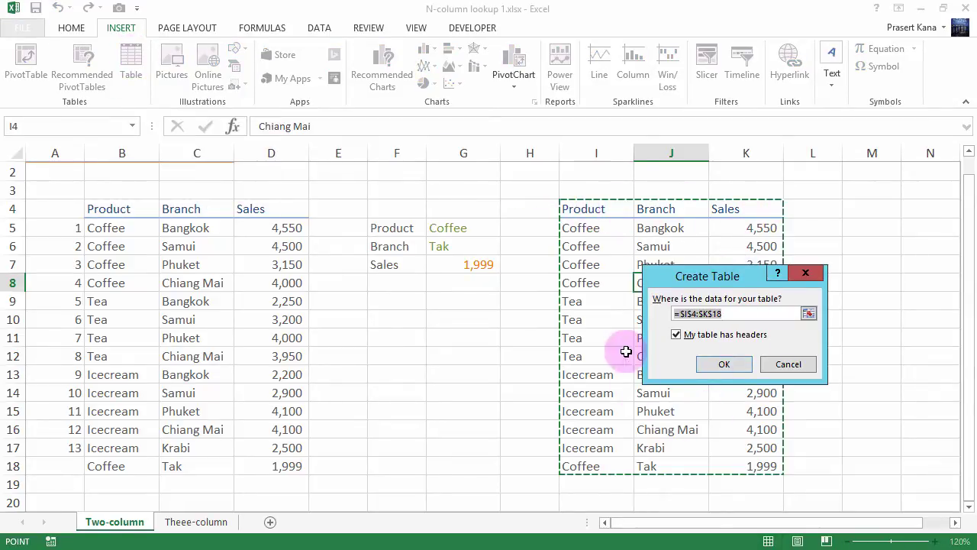
click(725, 364)
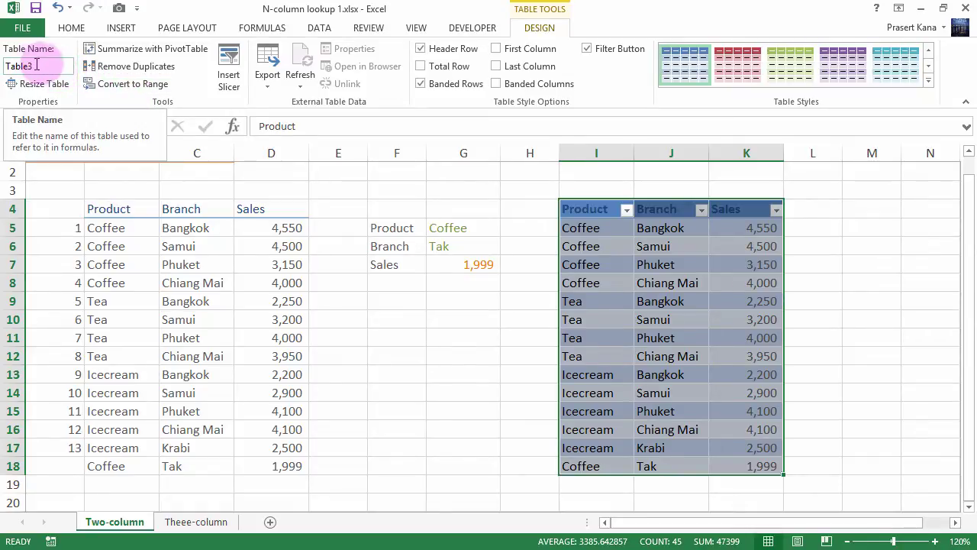
Rename the table from Table3 to tblSales and apply the purple table style
mouse_move(46, 66)
mouse_down()
mouse_move(63, 68)
mouse_move(7, 67)
mouse_up()
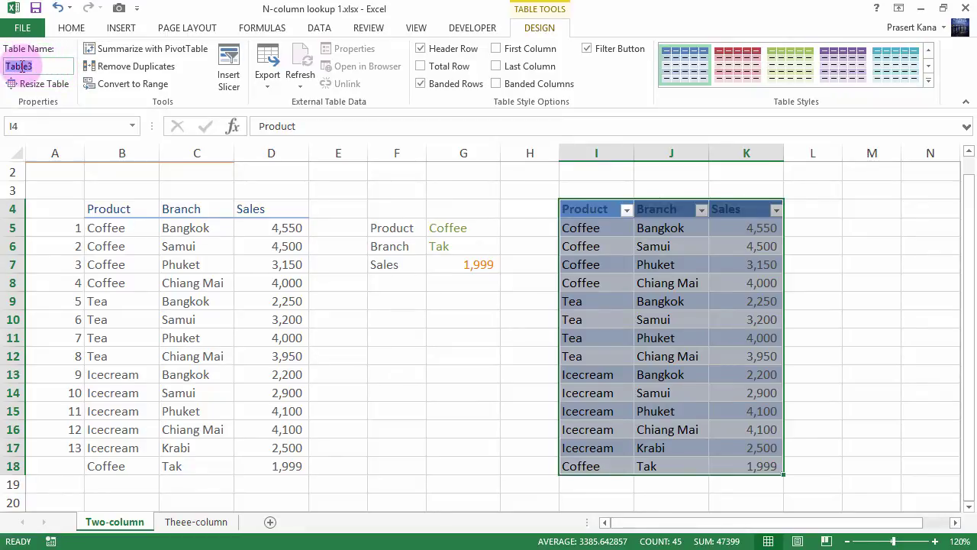
text(tblSales)
key(Return)
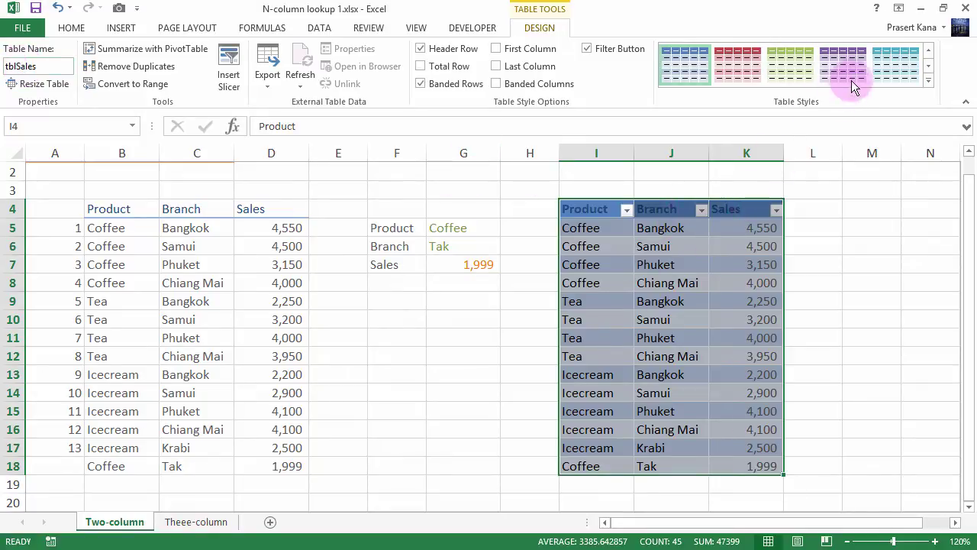
click(842, 65)
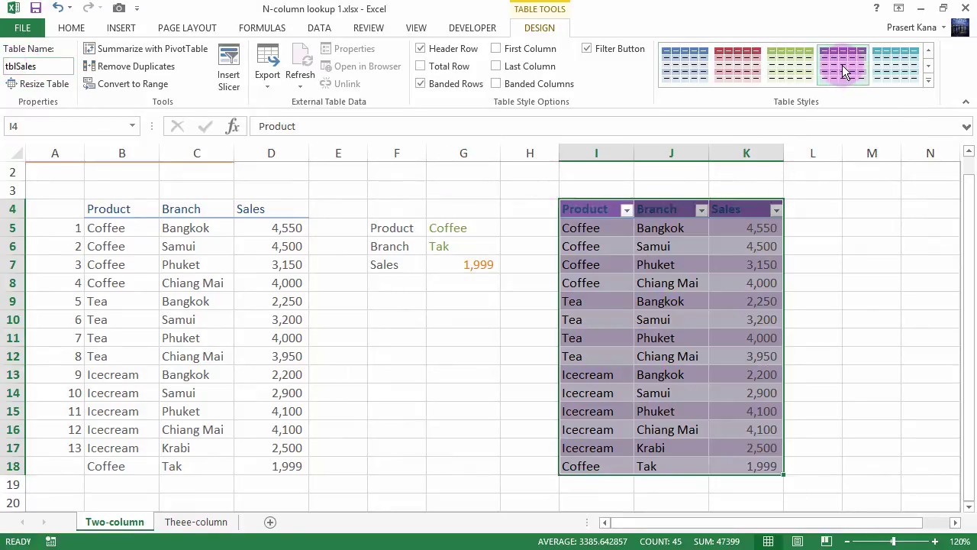
click(669, 265)
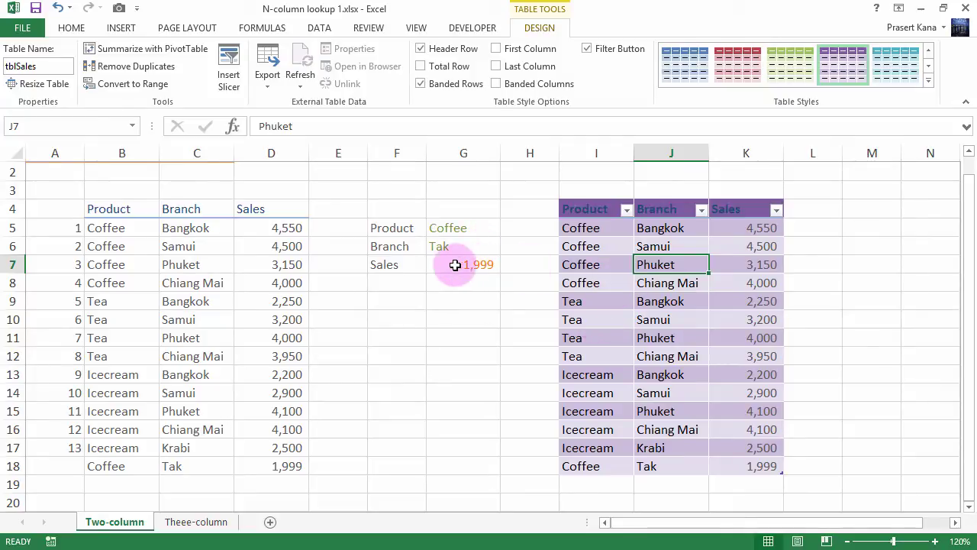
Enter =FORMULATEXT(G7) in B2 to display G7's array formula as text
click(112, 172)
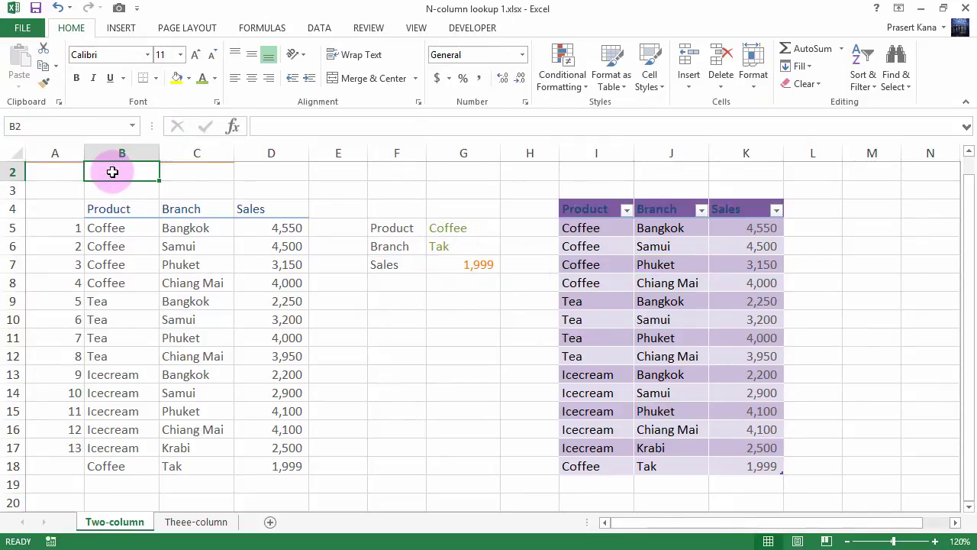
text(=fo)
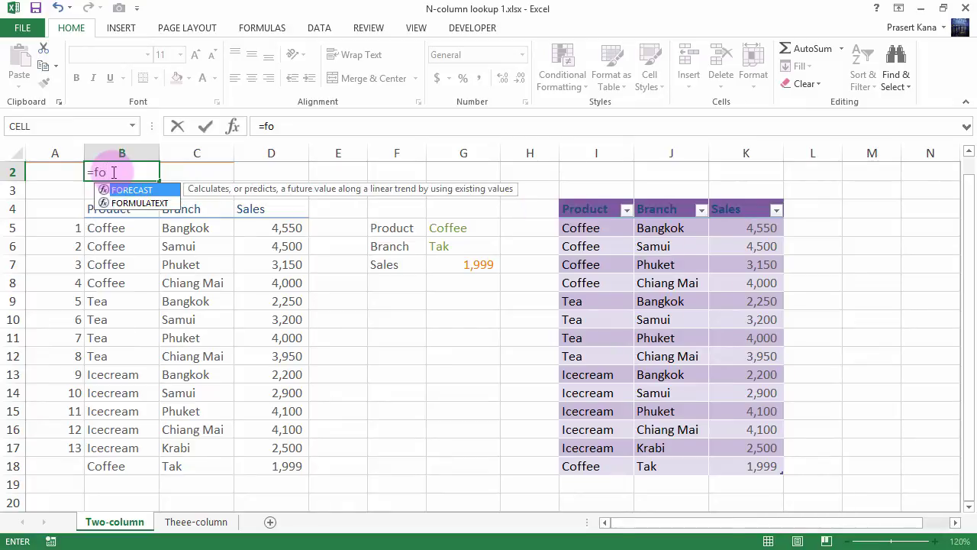
key(Down)
key(Tab)
key(Down)
key(Down)
key(Down)
key(Down)
key(Down)
key(Right)
key(Right)
key(Right)
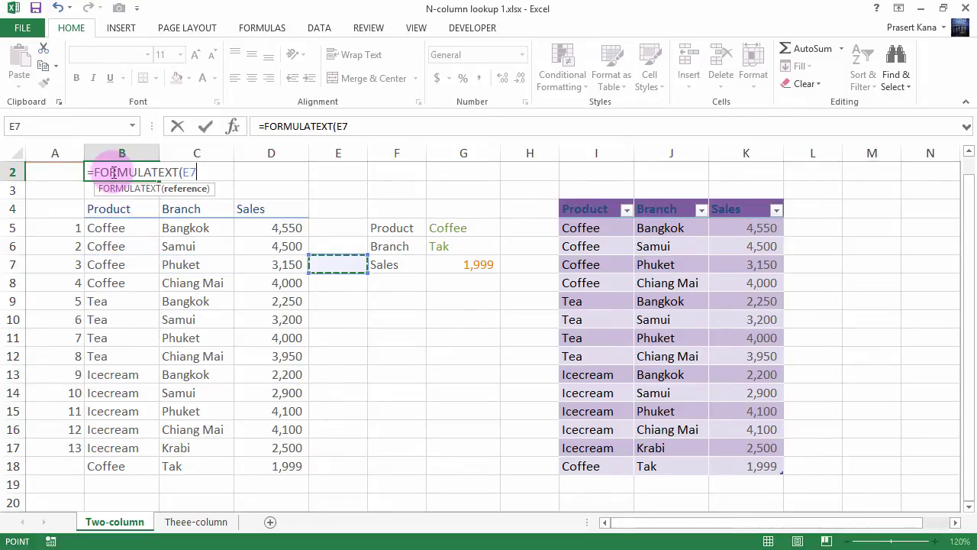
key(Right)
key(Right)
key(Return)
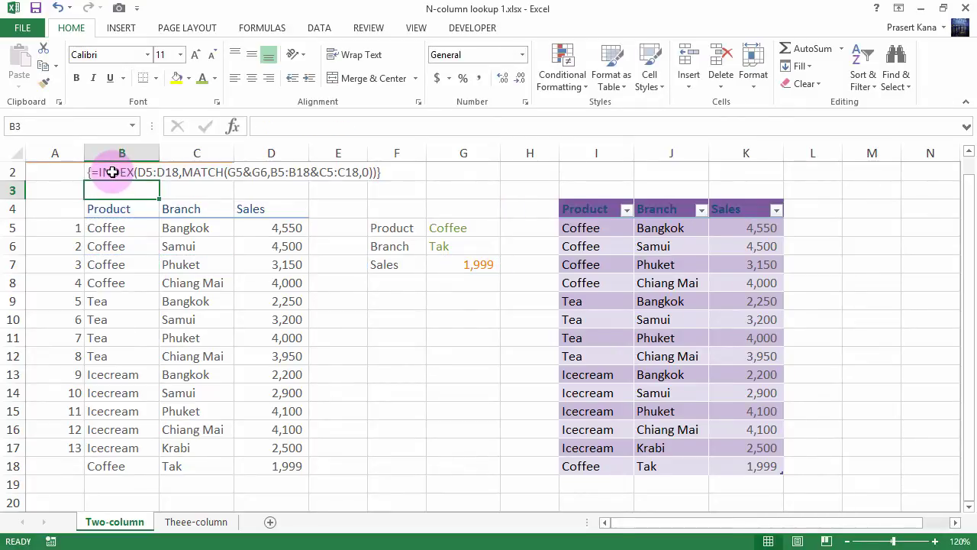
click(121, 172)
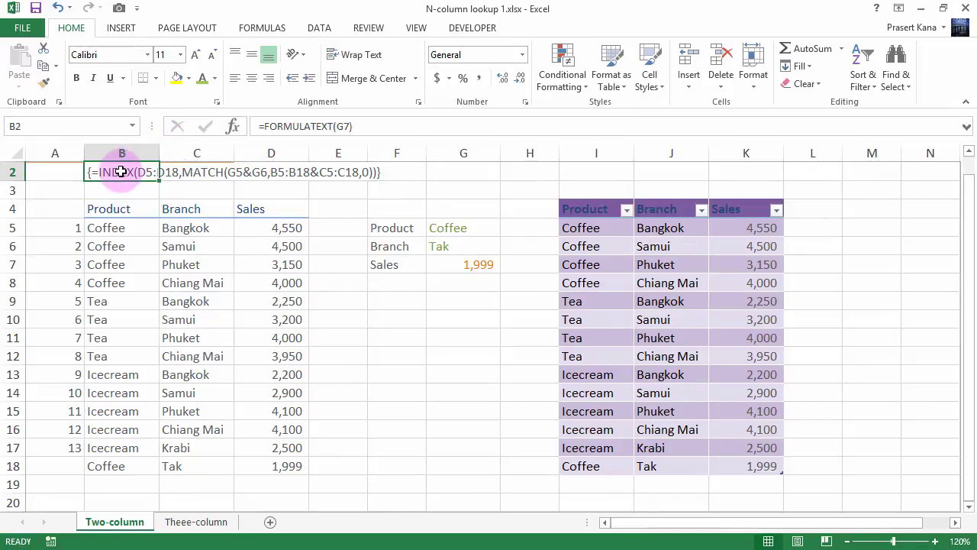
click(447, 265)
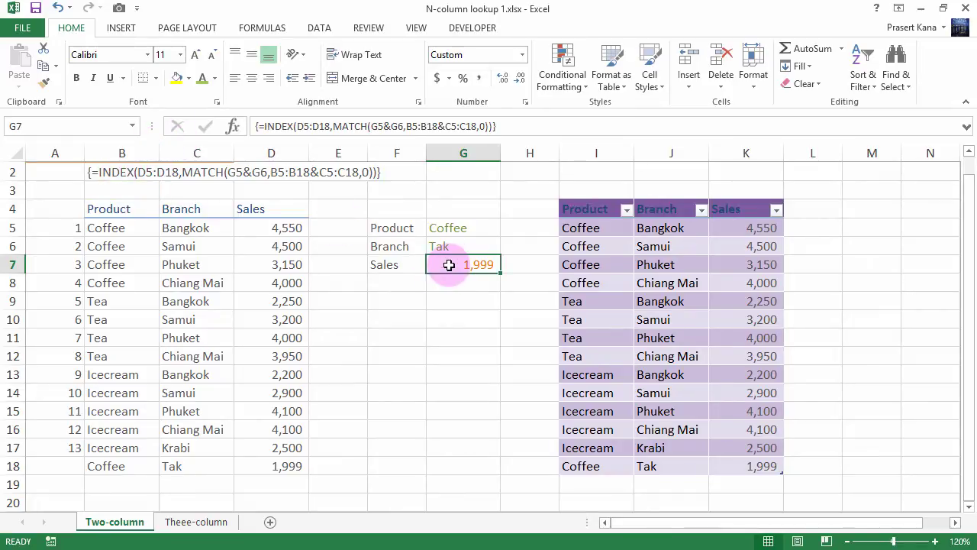
Colour the B2 formula text orange
click(130, 168)
click(217, 82)
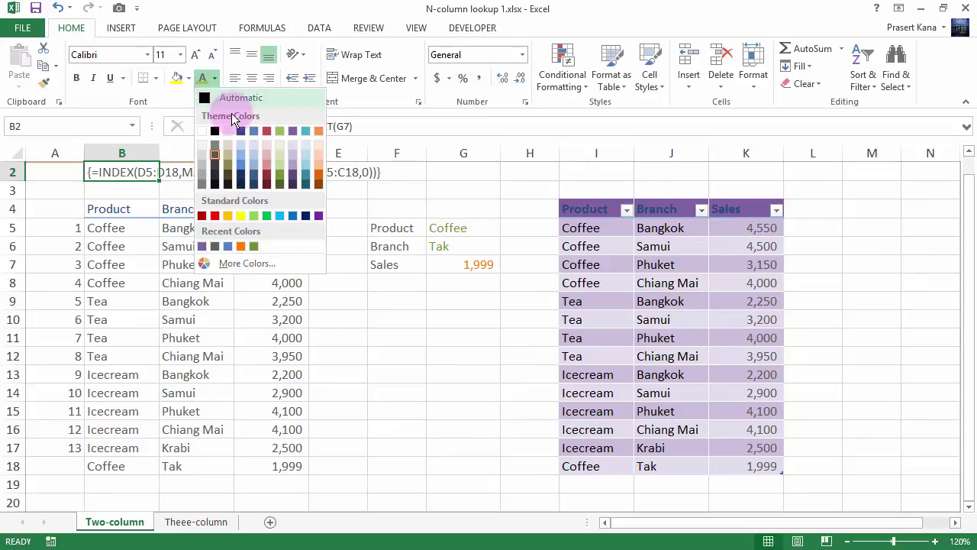
click(320, 171)
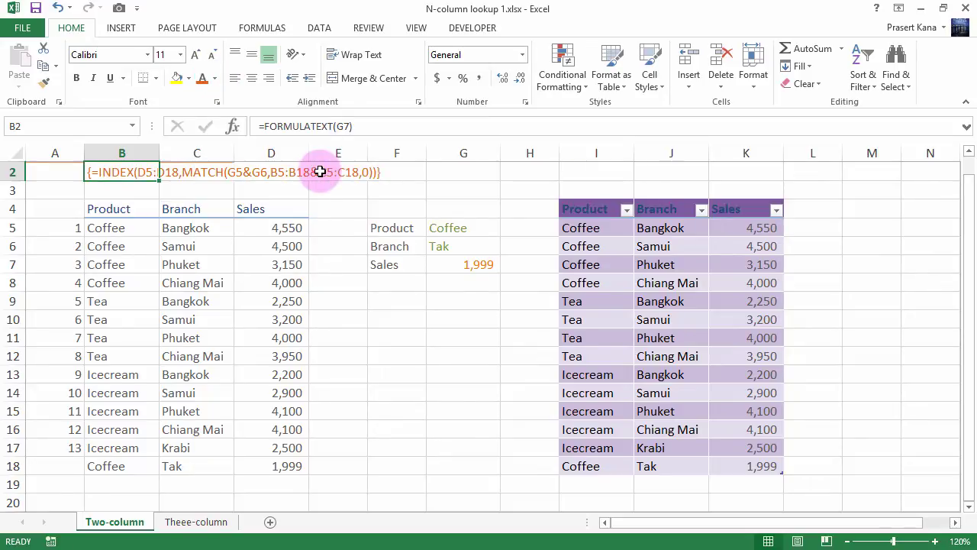
click(407, 298)
Label F9 'Sales' and start a MATCH formula in G9 with lookup value G5&G6
text(Sales)
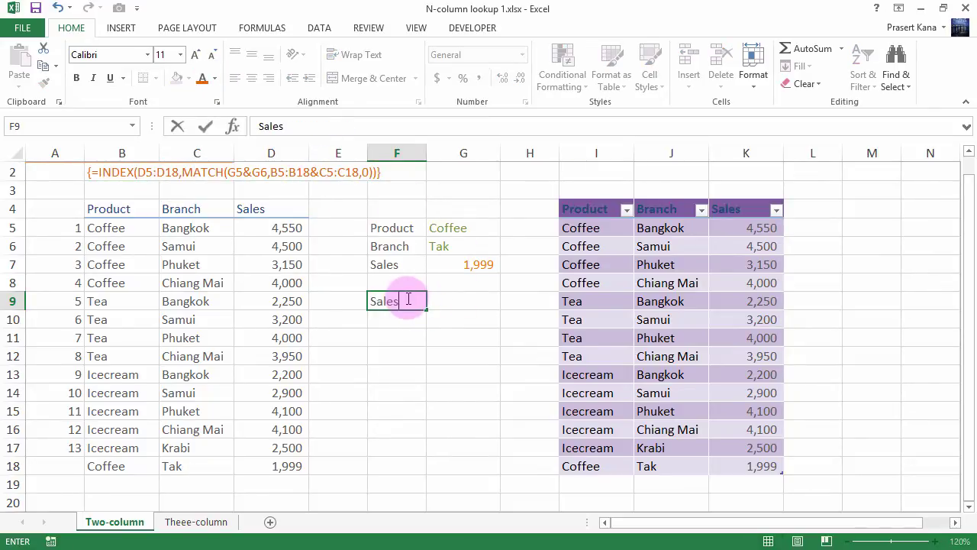
key(Tab)
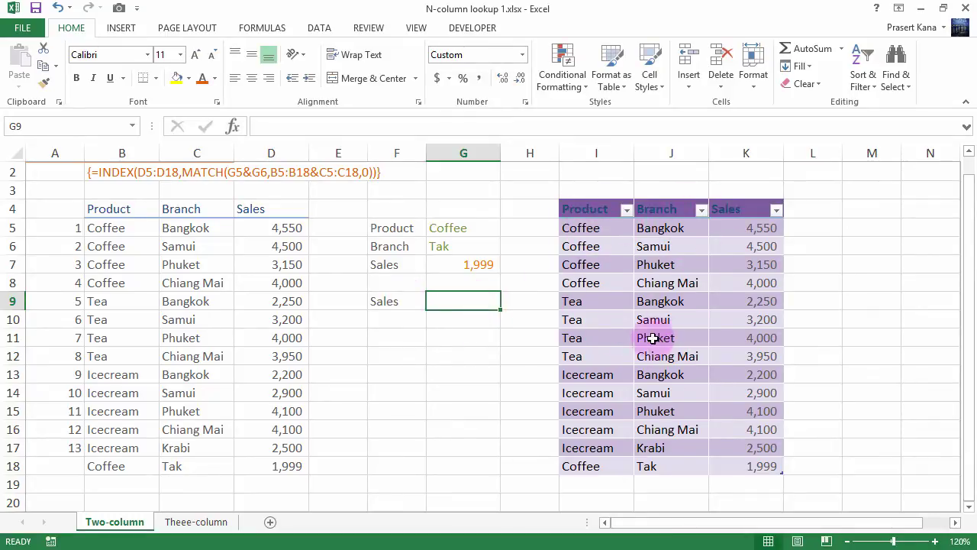
text(=ma)
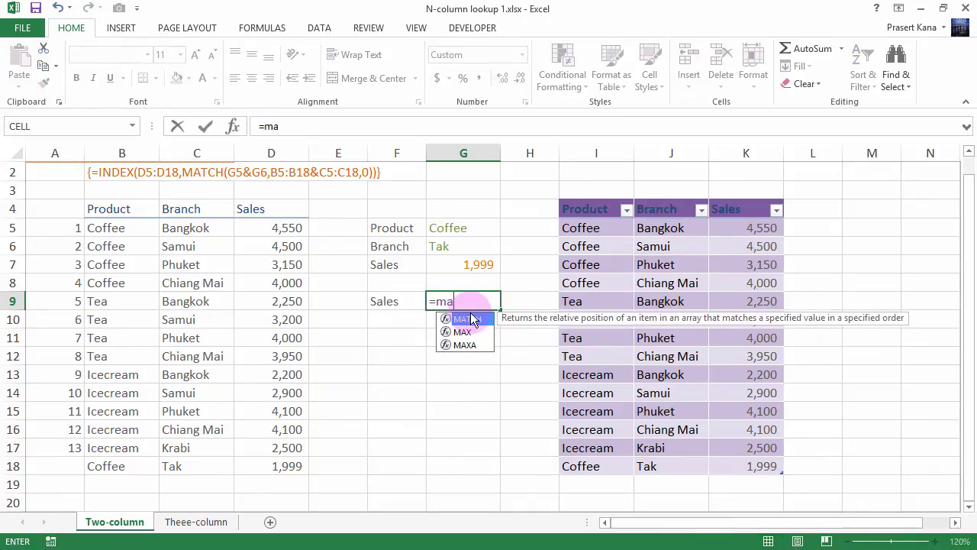
double_click(473, 319)
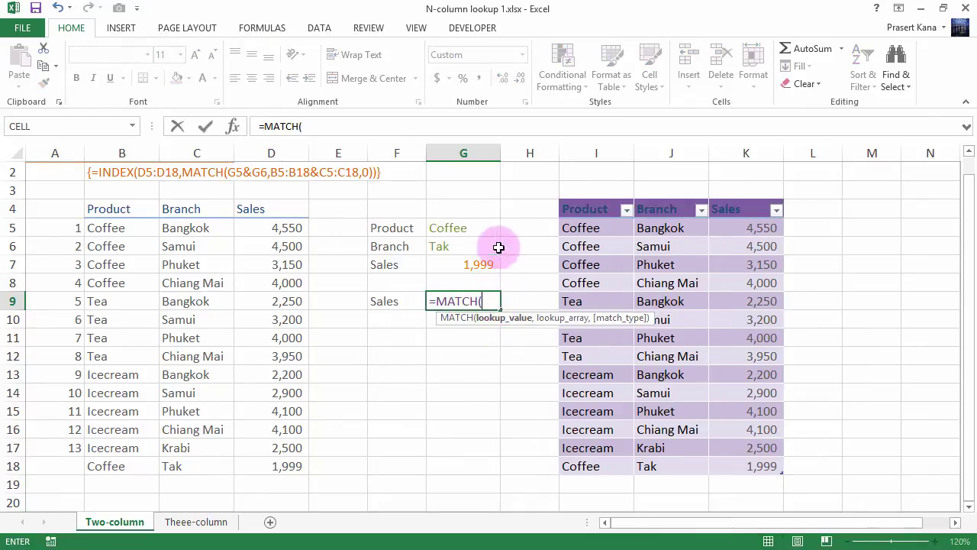
click(462, 227)
text(&)
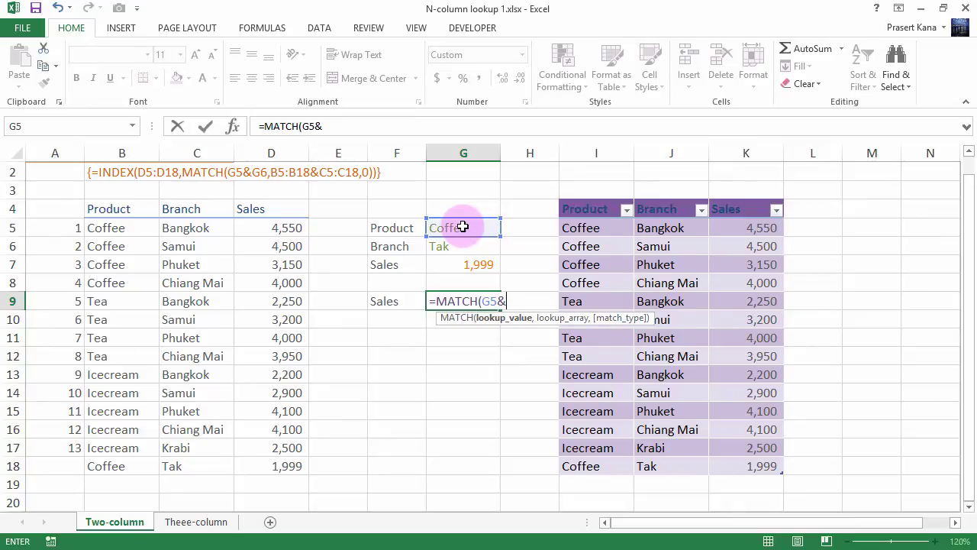
click(454, 243)
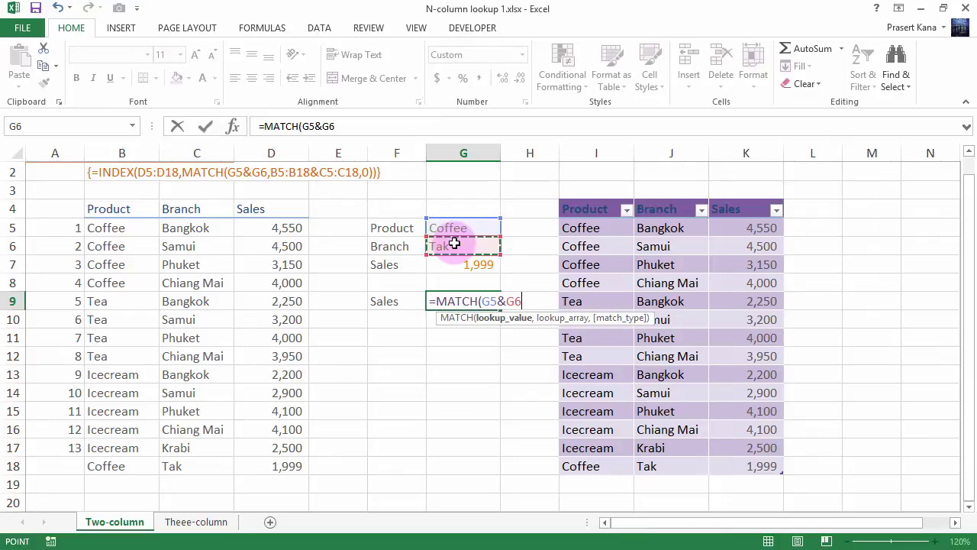
text(,)
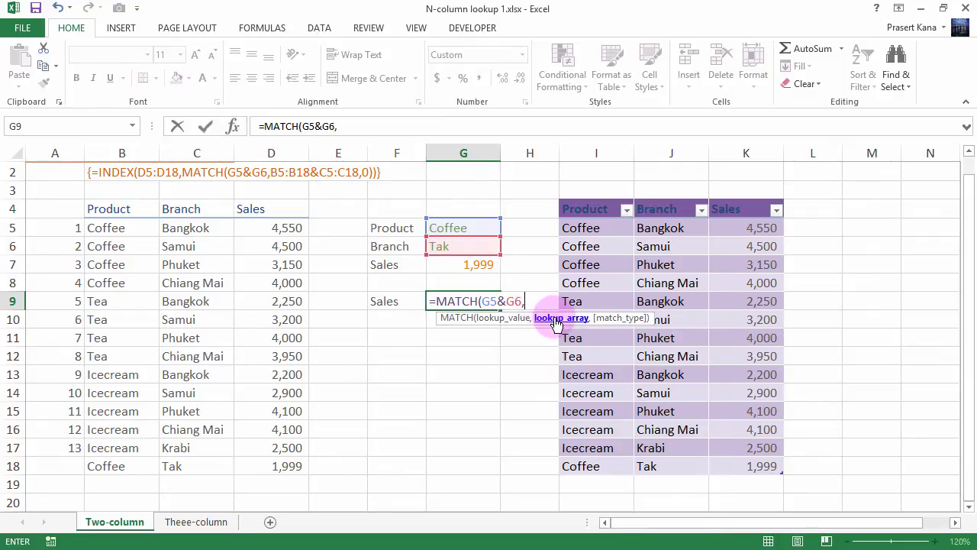
Finish it with tblSales[Product]&tblSales[Branch] and match type 0, entered as an array formula
click(599, 229)
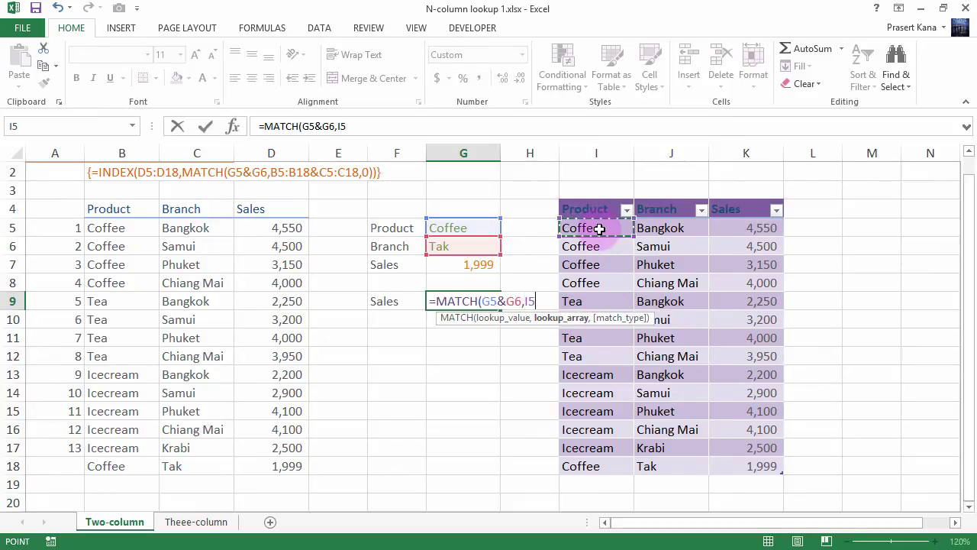
shift+click(594, 465)
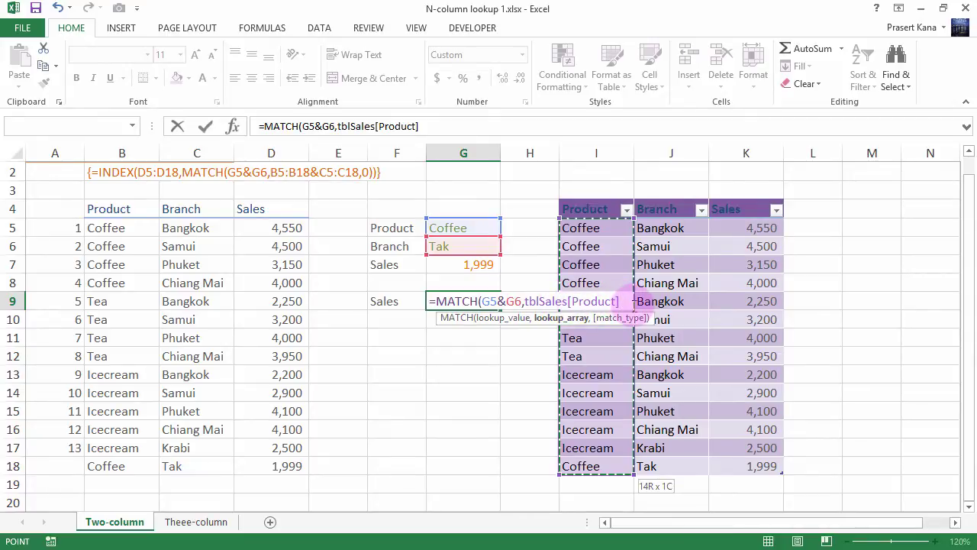
text(&)
click(675, 228)
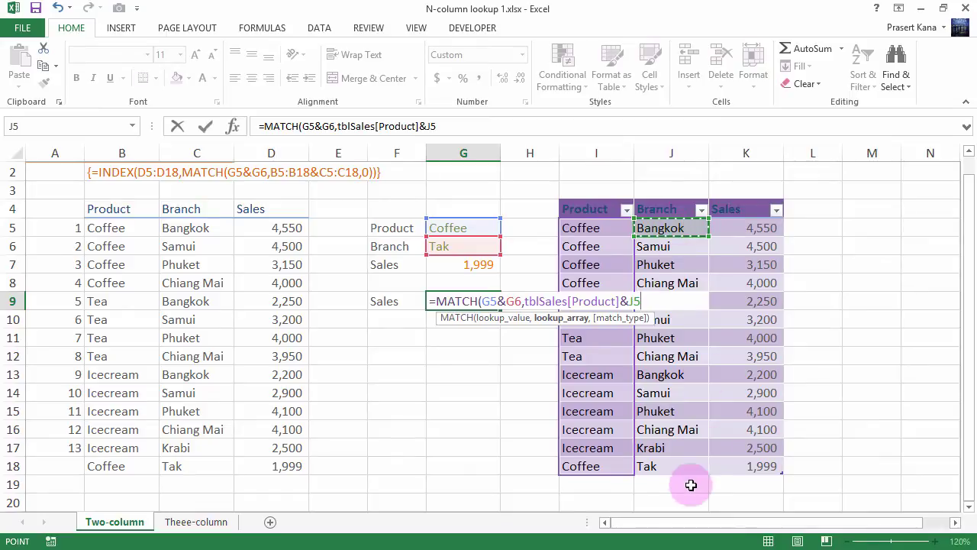
drag(690, 484, 685, 467)
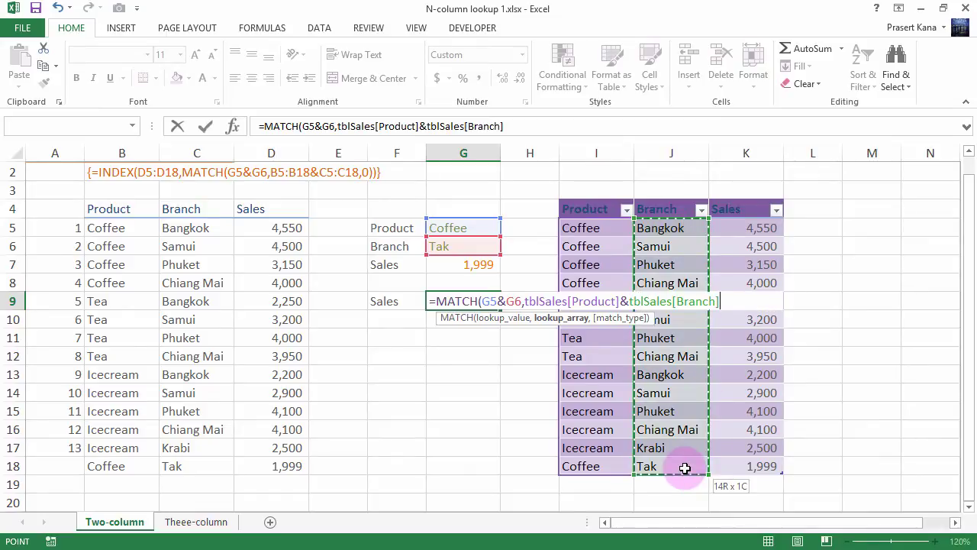
text(,)
key(Down)
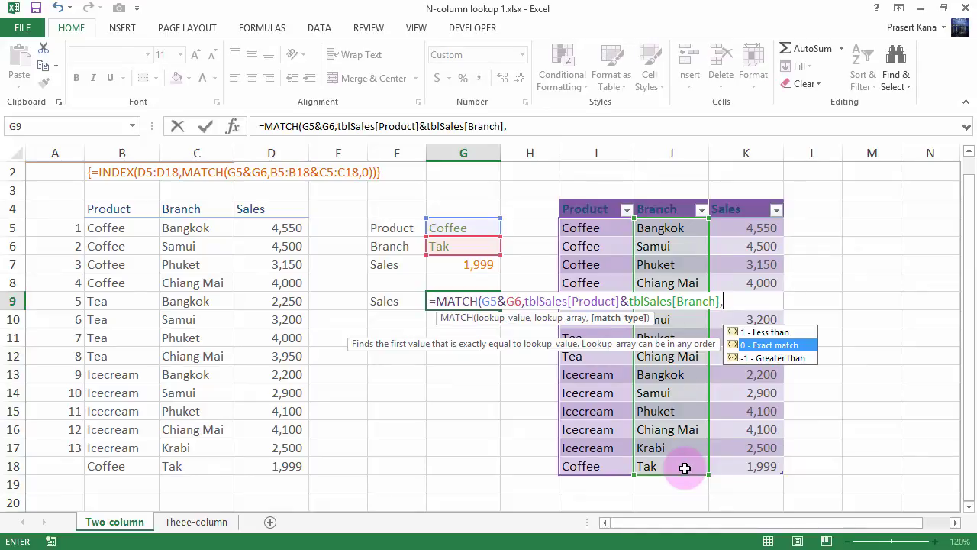
text(0))
key(ctrl+shift+Return)
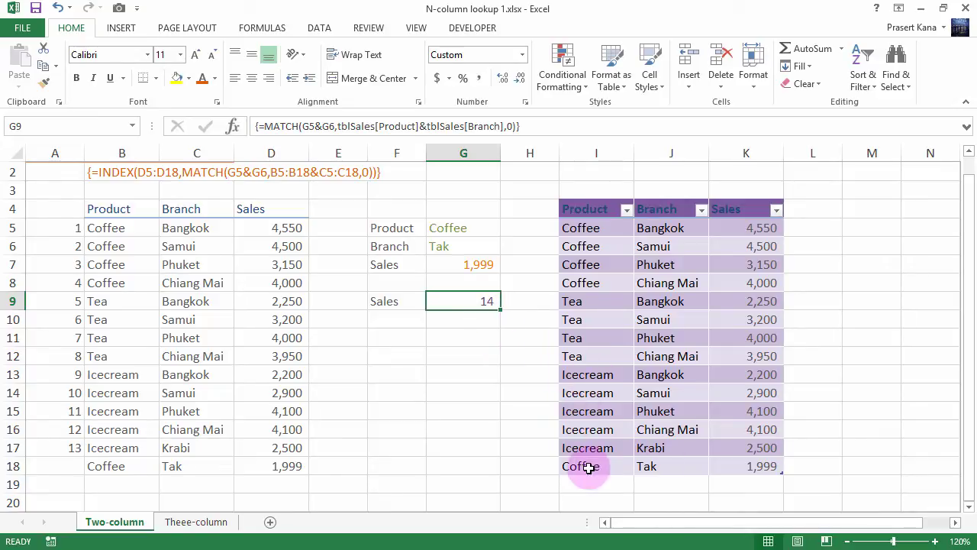
Fill the row-number formula from A17 down to A18 for the Coffee/Tak row
drag(589, 468, 748, 466)
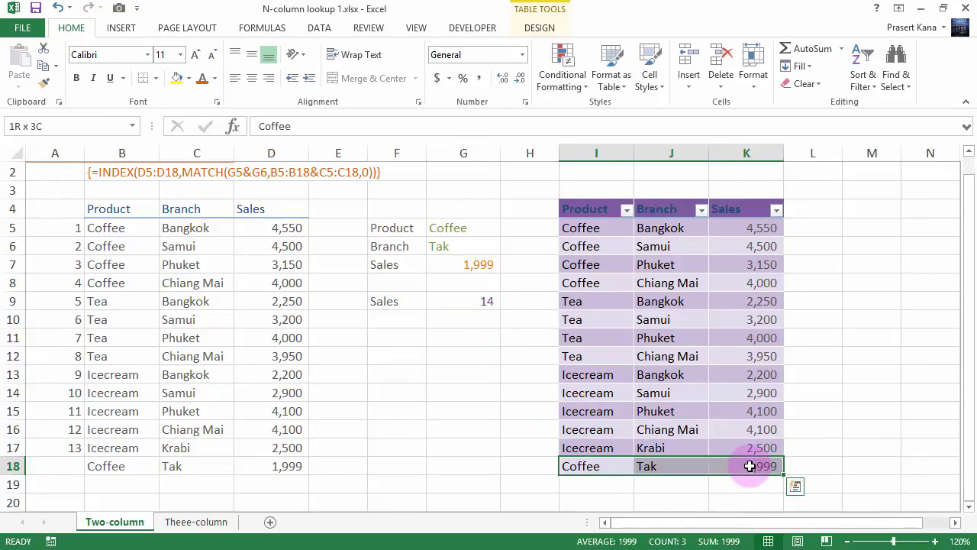
click(62, 451)
key(shift+Down)
key(ctrl+d)
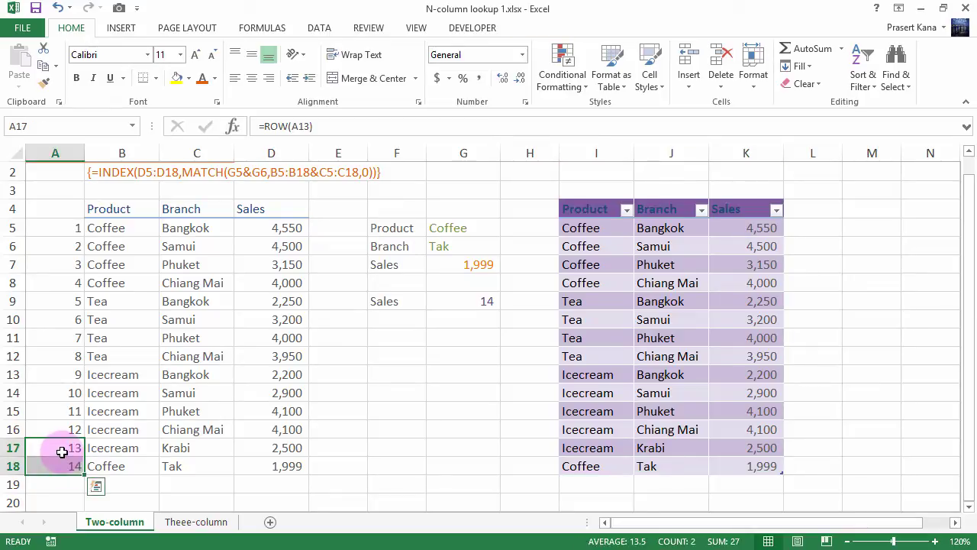
click(115, 447)
Change the Branch lookup value in G6 to Samui
click(456, 245)
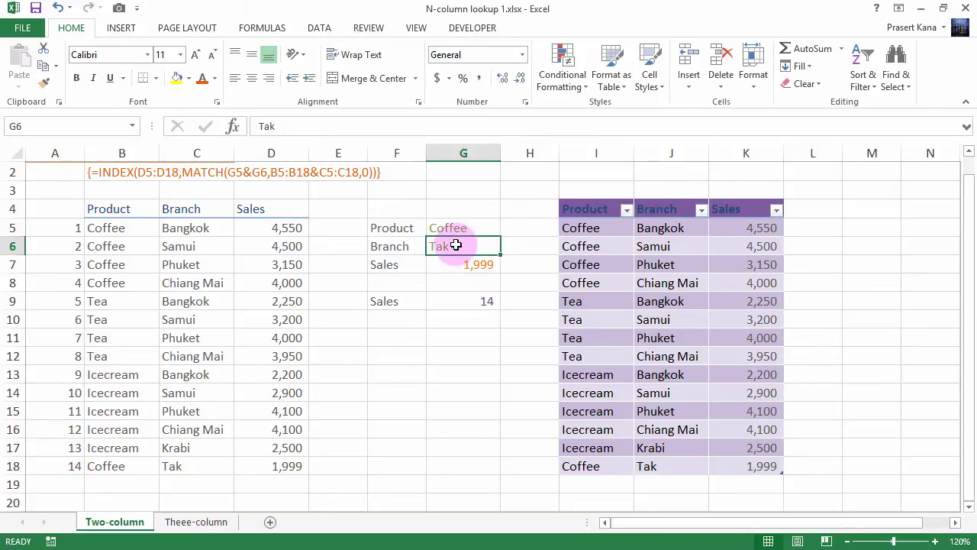
text(Sa)
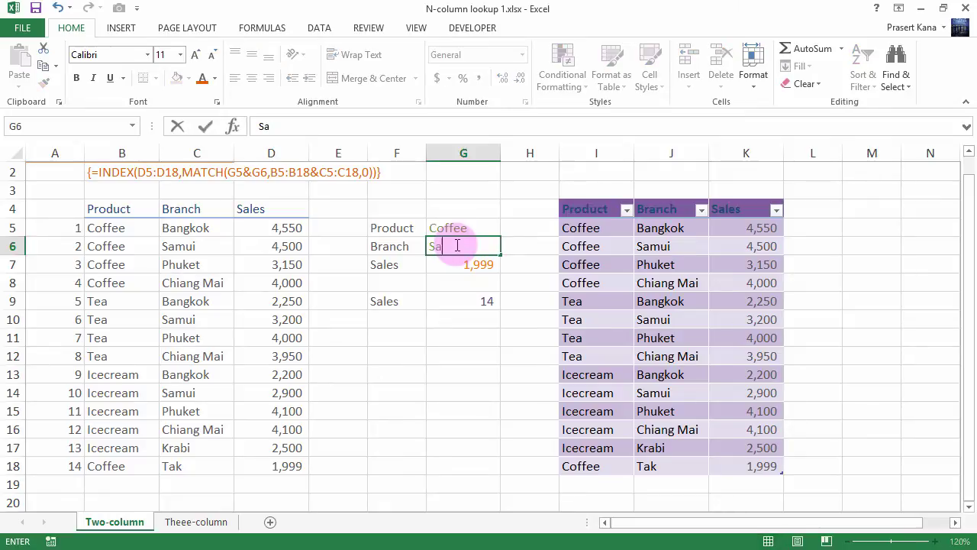
text(mui)
key(Return)
click(474, 301)
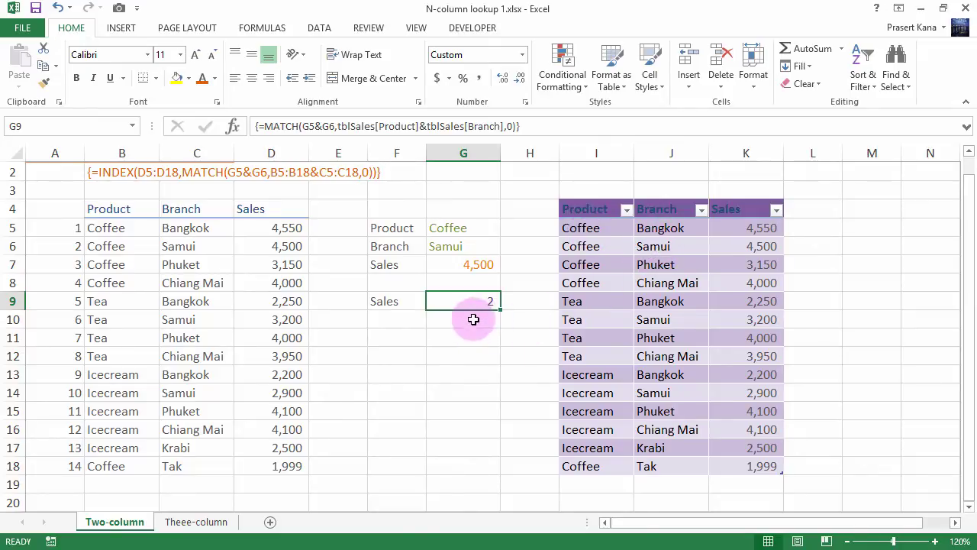
Wrap G9's MATCH in INDEX(tblSales[Sales], …) and re-enter it as an array formula
double_click(455, 299)
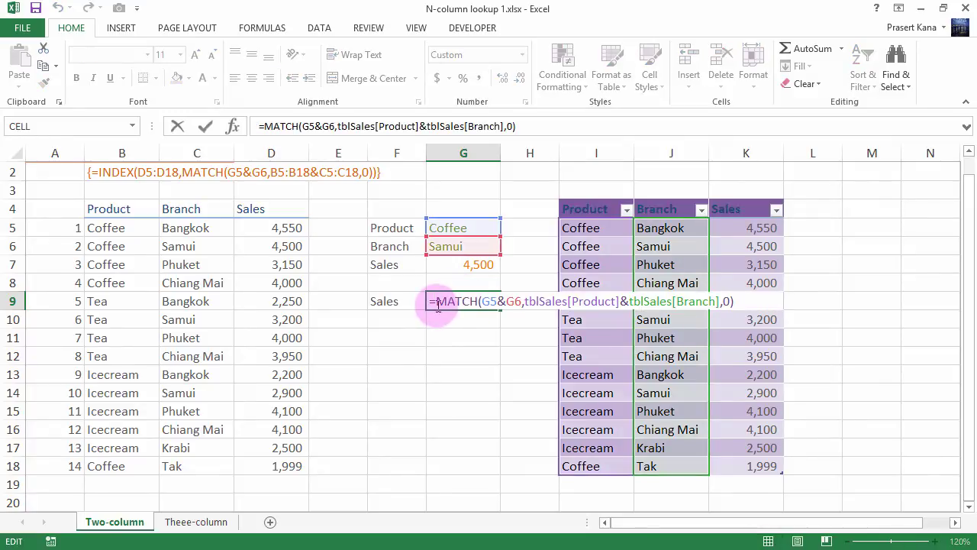
text(index()
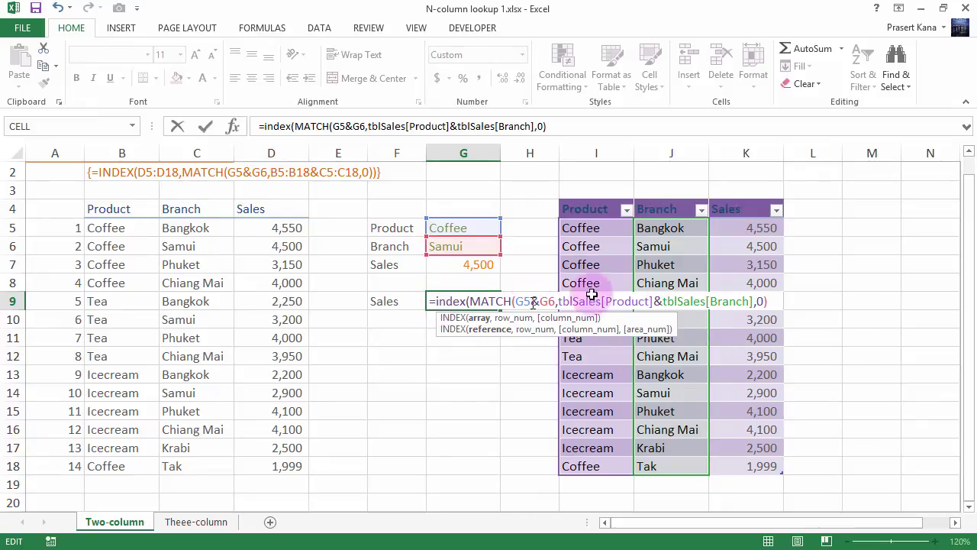
click(752, 224)
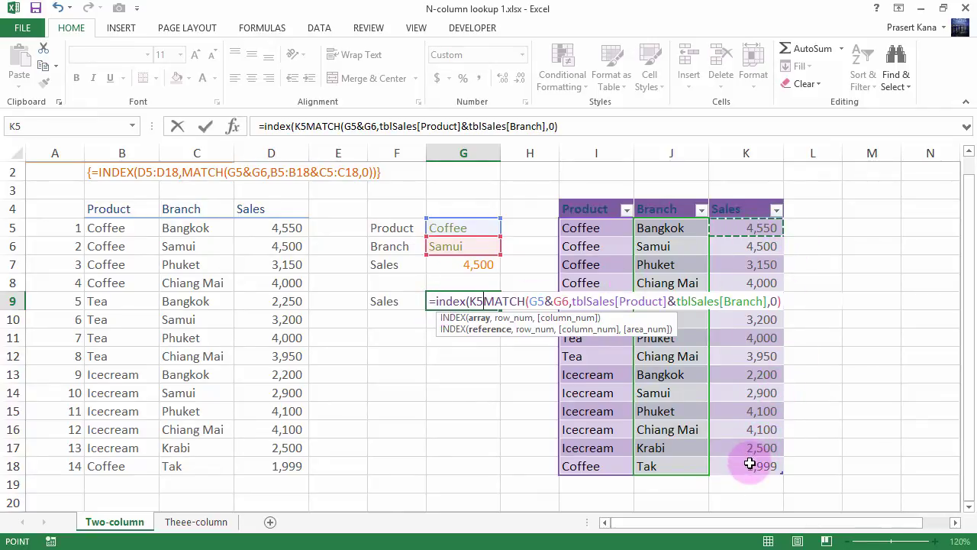
drag(751, 463, 751, 463)
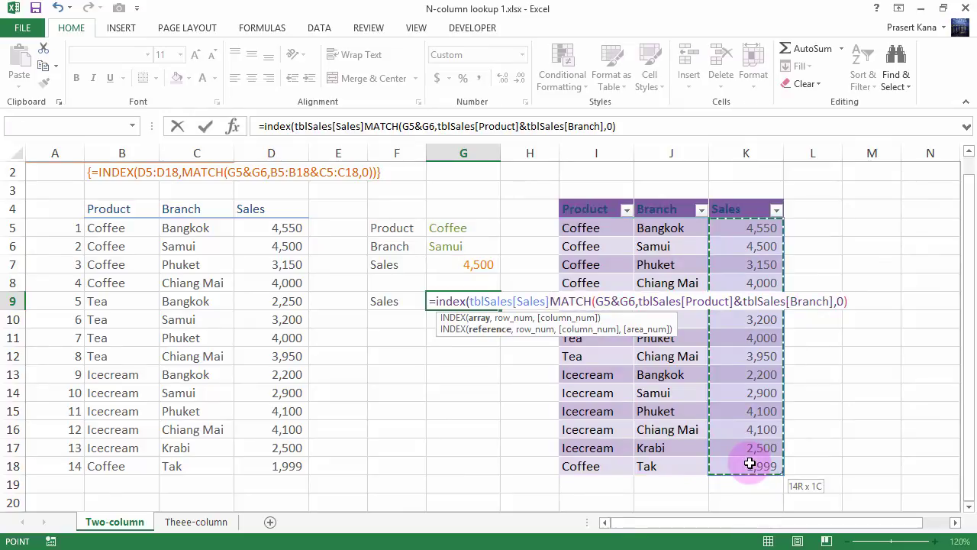
text(,)
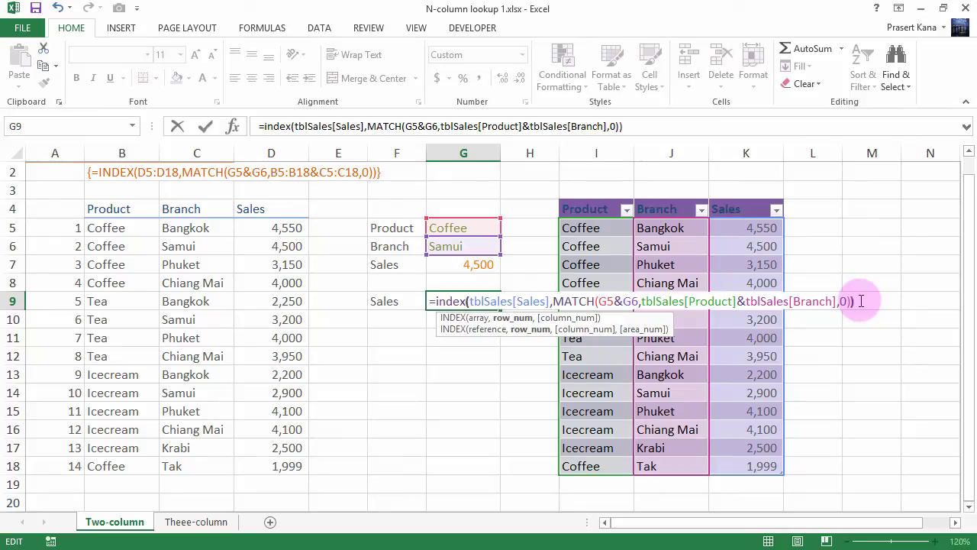
click(861, 300)
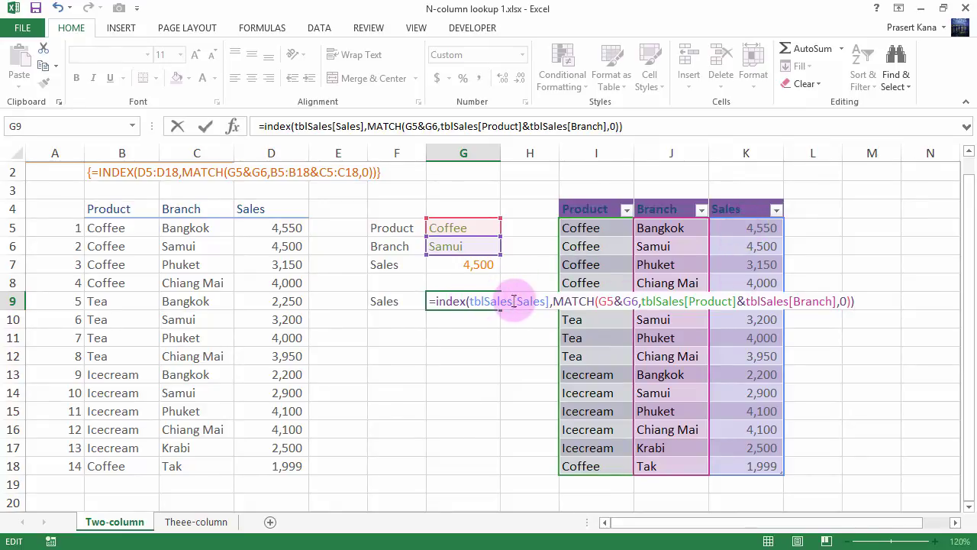
drag(472, 301, 545, 304)
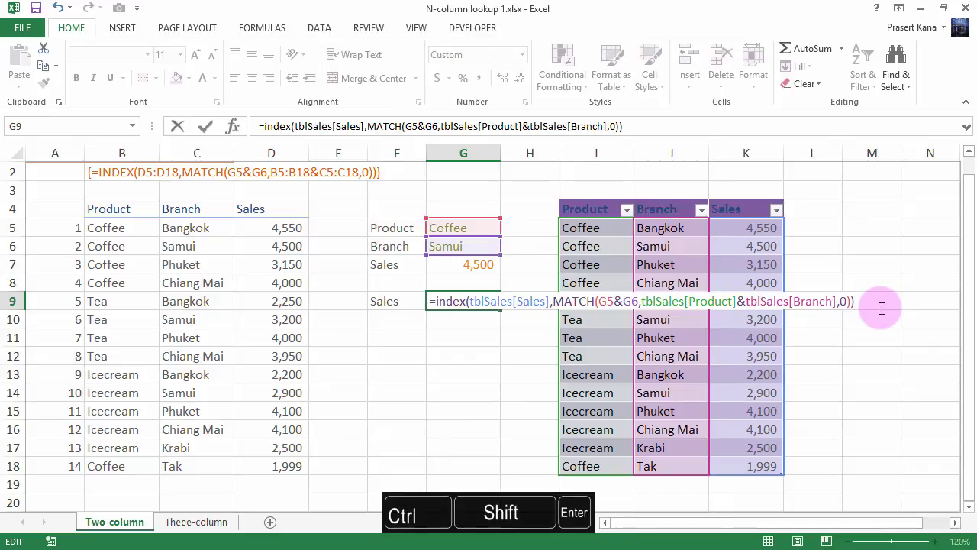
key(ctrl+shift+Return)
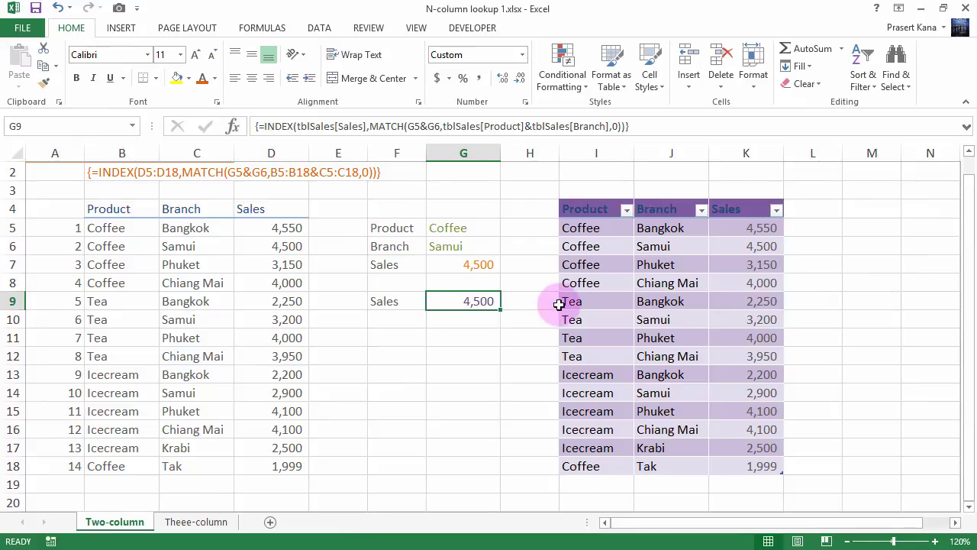
Set the Product lookup value to tea and compare the G7 and G9 results
click(461, 228)
text(tea)
key(Return)
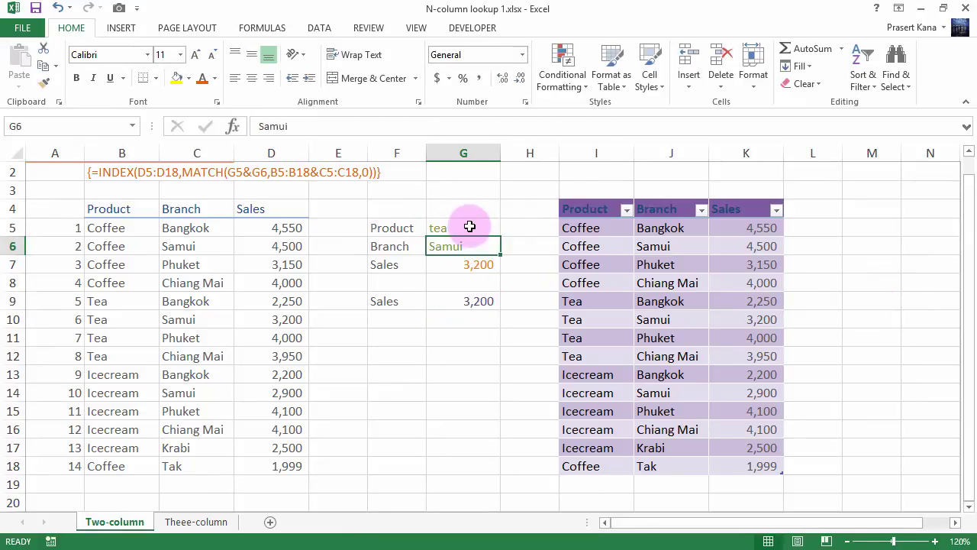
click(474, 265)
click(472, 299)
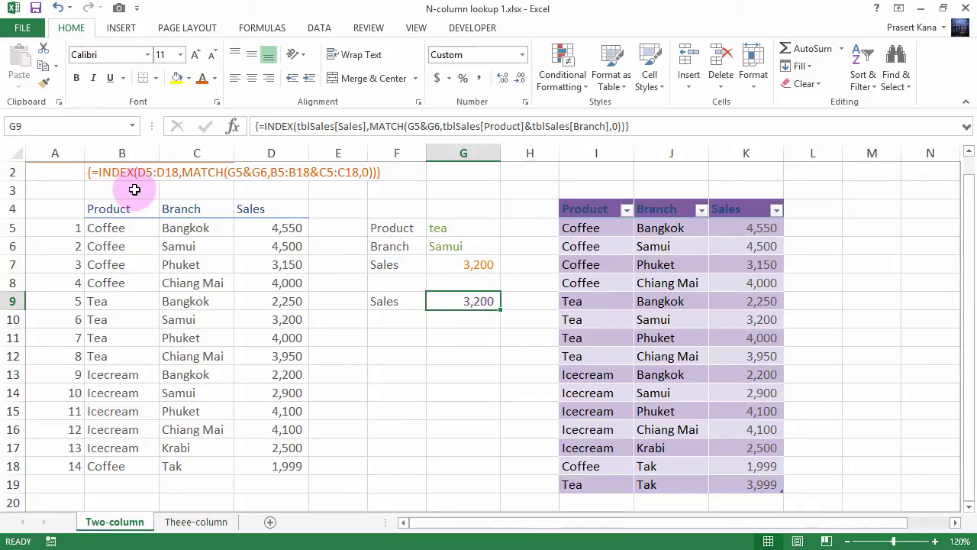
Enter =FORMULATEXT(G9) in B3, leaving its font colour unchanged
click(134, 189)
text(=)
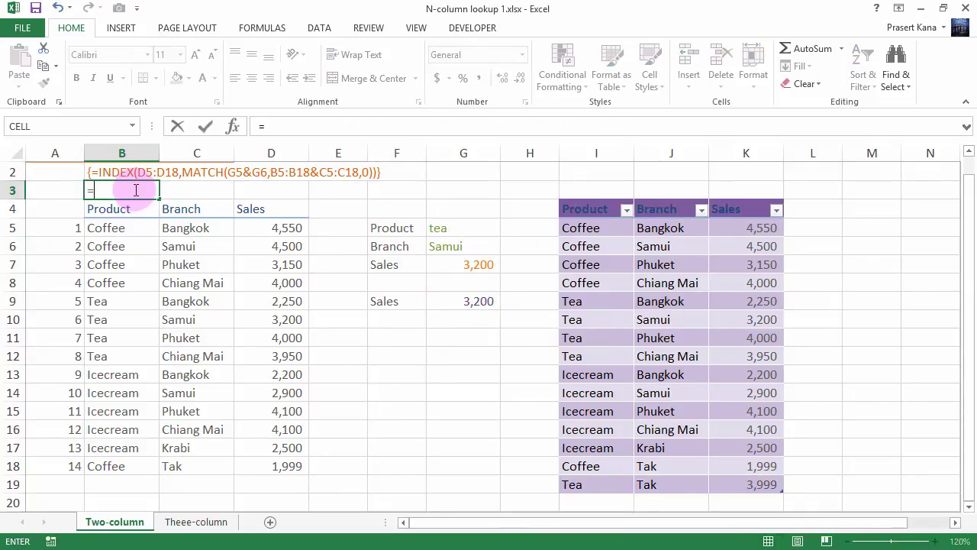
text(fo)
key(Down)
key(Tab)
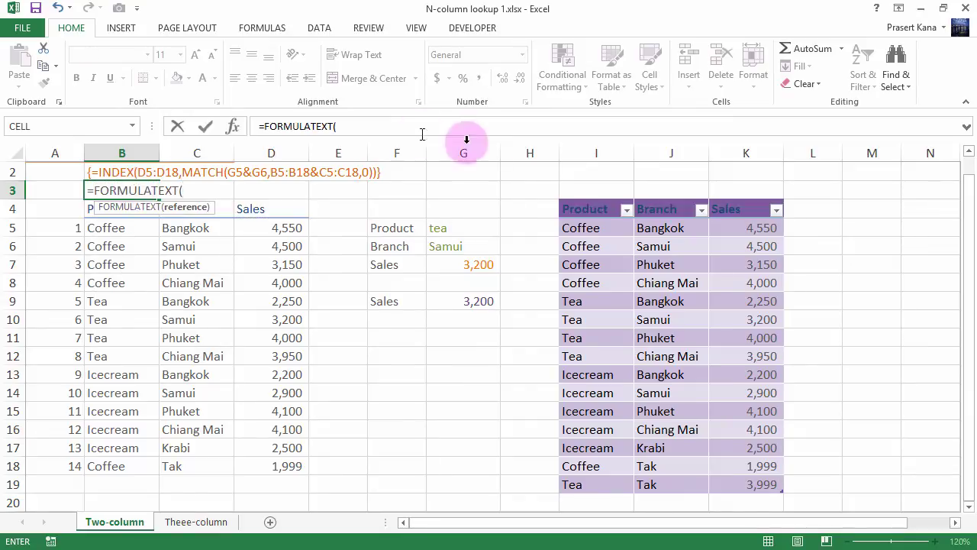
click(463, 299)
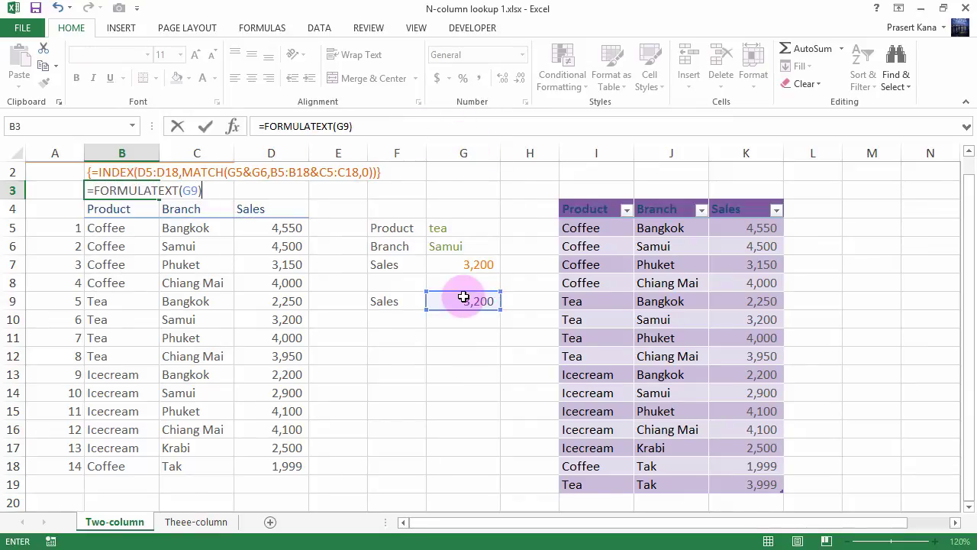
key(Return)
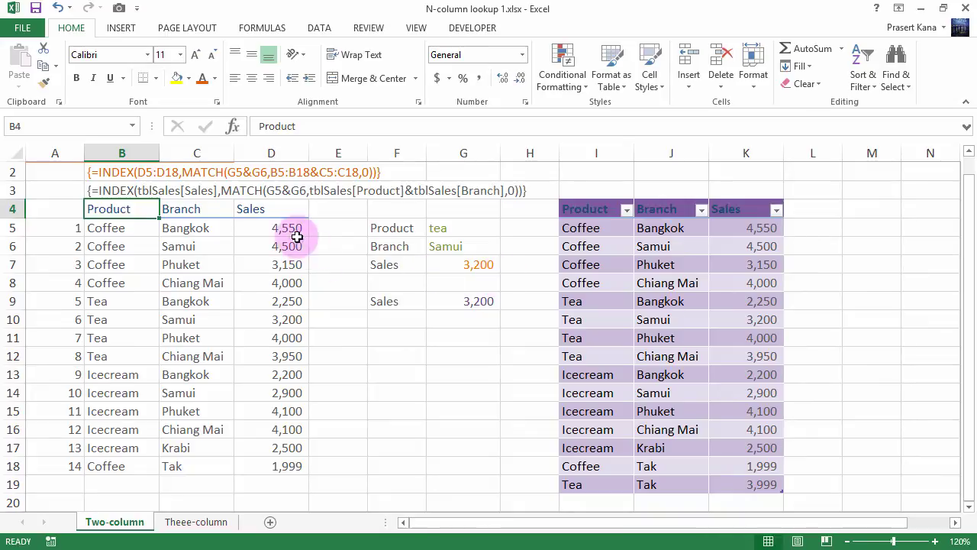
click(124, 192)
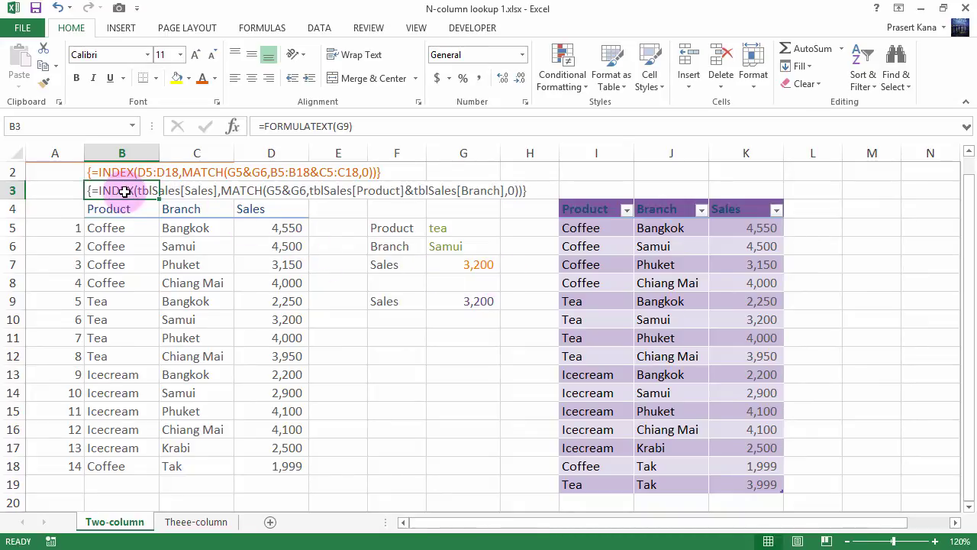
click(217, 77)
key(Escape)
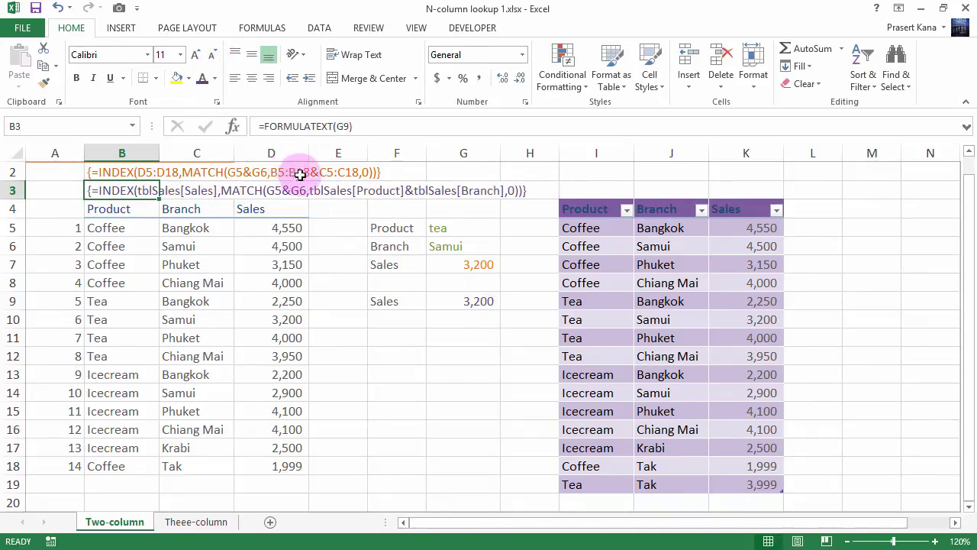
click(397, 337)
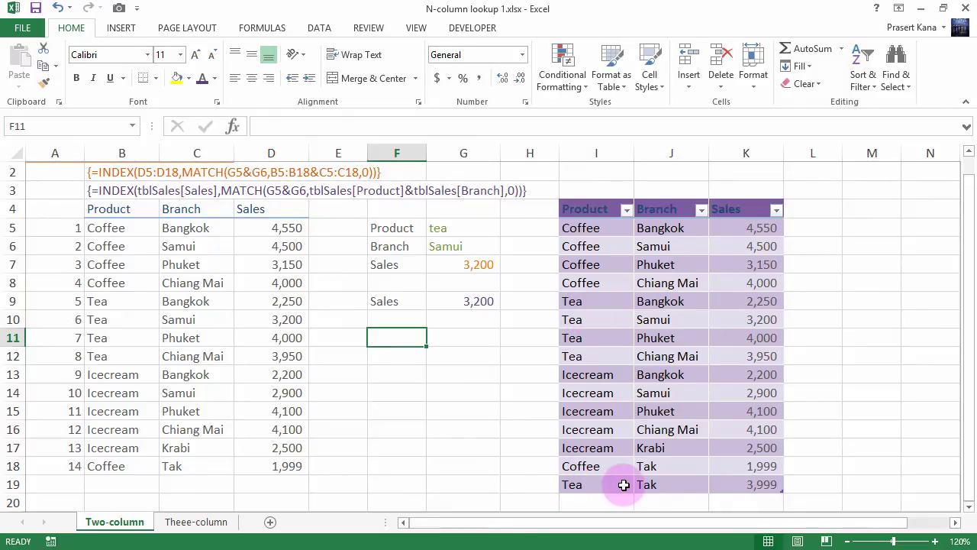
Add a new row 19 with Tea, Tak and sales of 3999
click(127, 480)
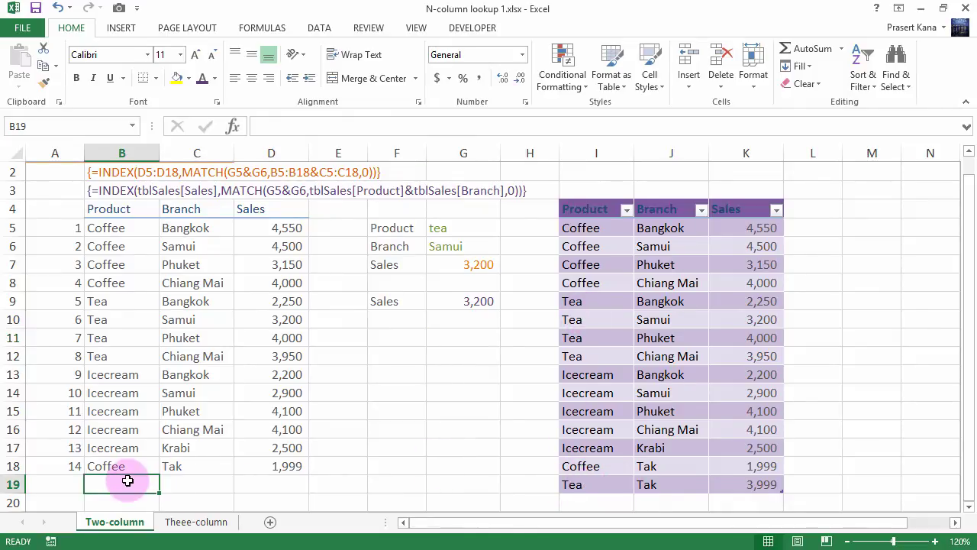
text(Tea)
key(Tab)
text(Tak)
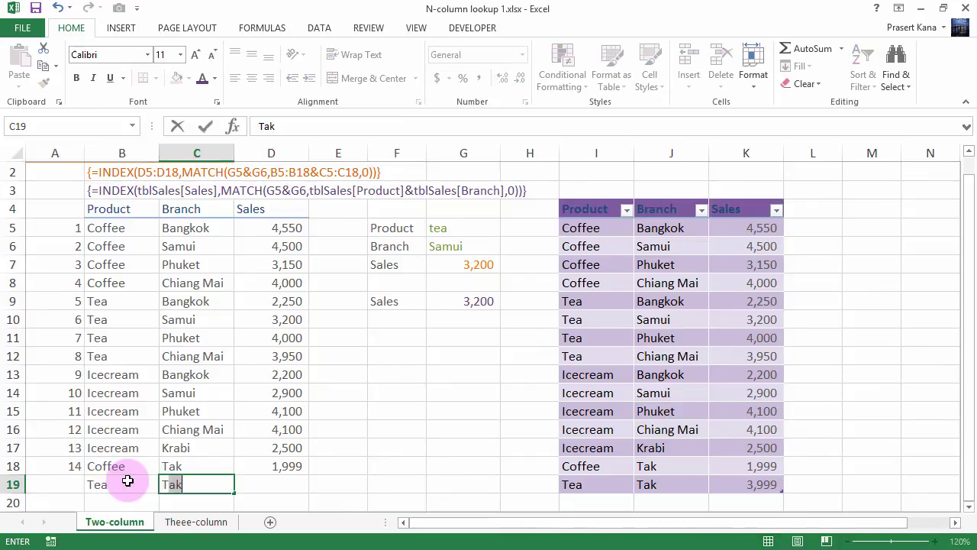
key(Tab)
text(3999)
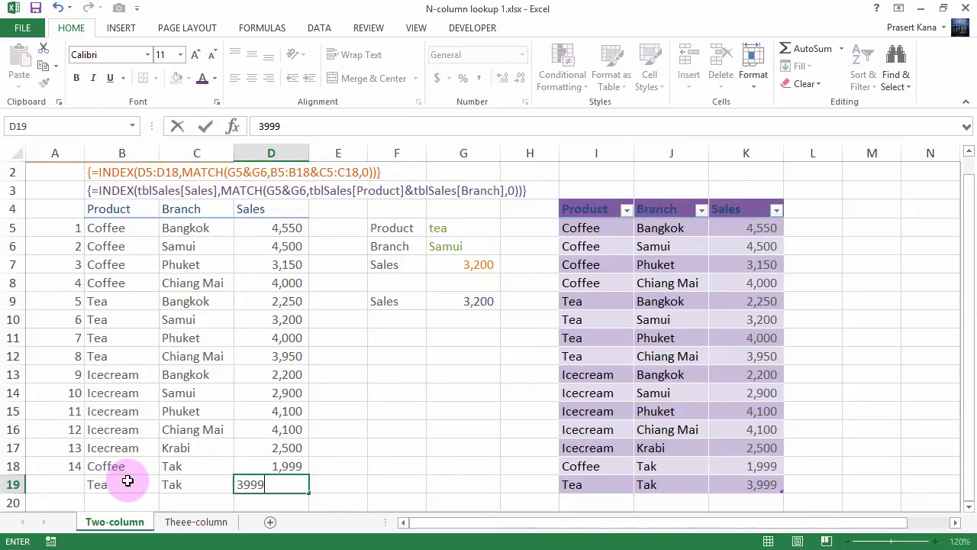
key(Return)
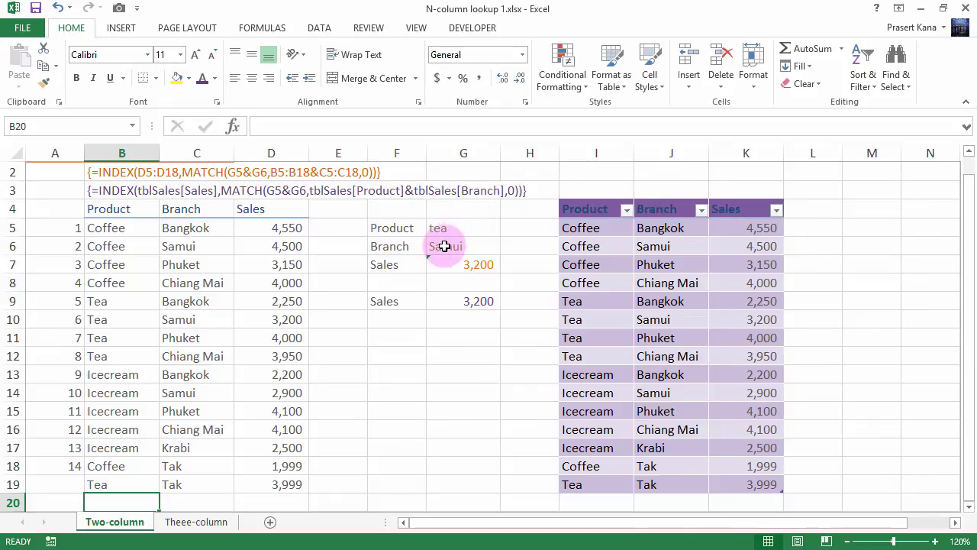
Change the Branch lookup value in G6 to Tak
click(444, 245)
text(Tak)
key(Return)
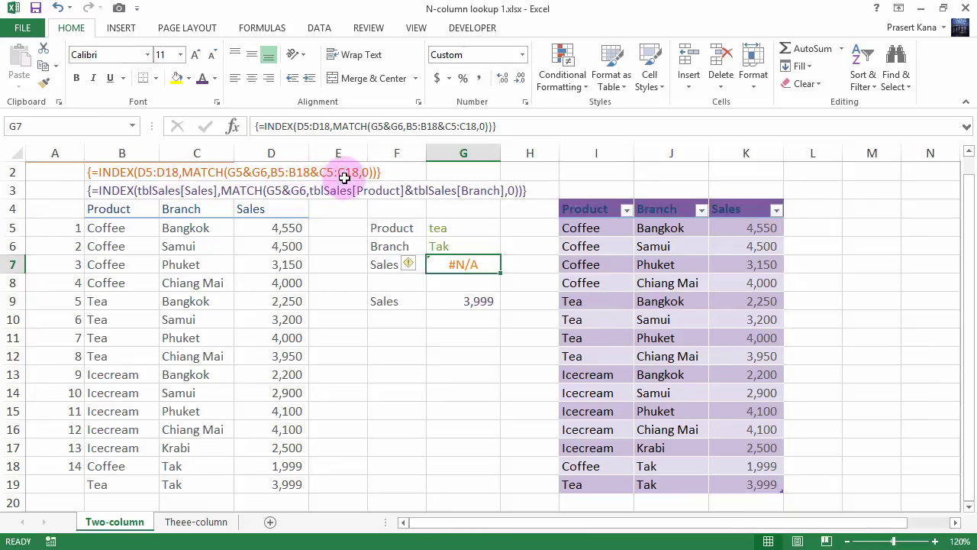
click(619, 301)
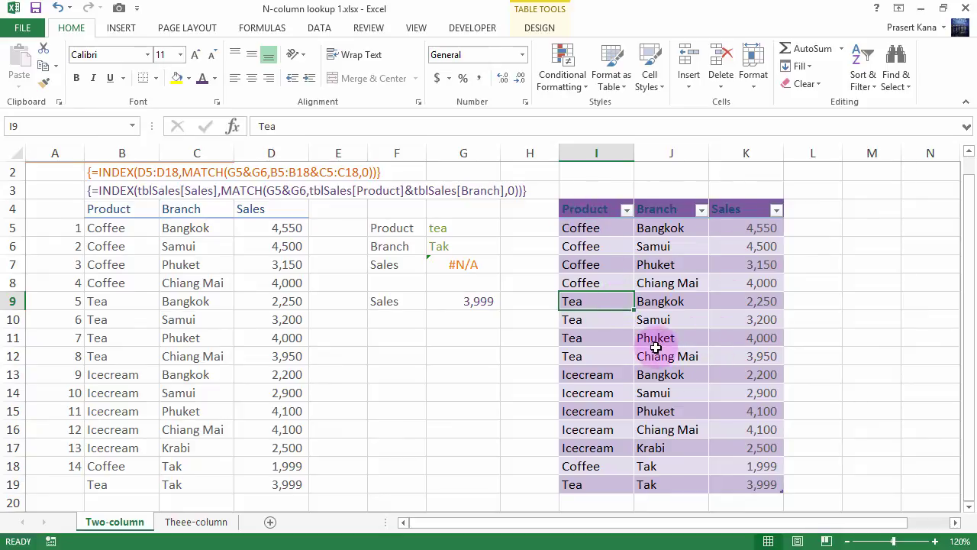
click(109, 191)
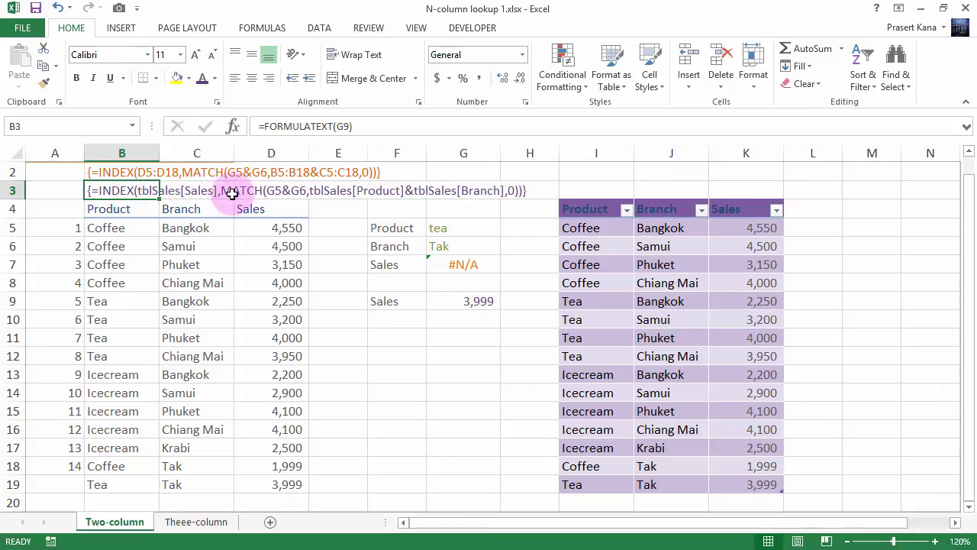